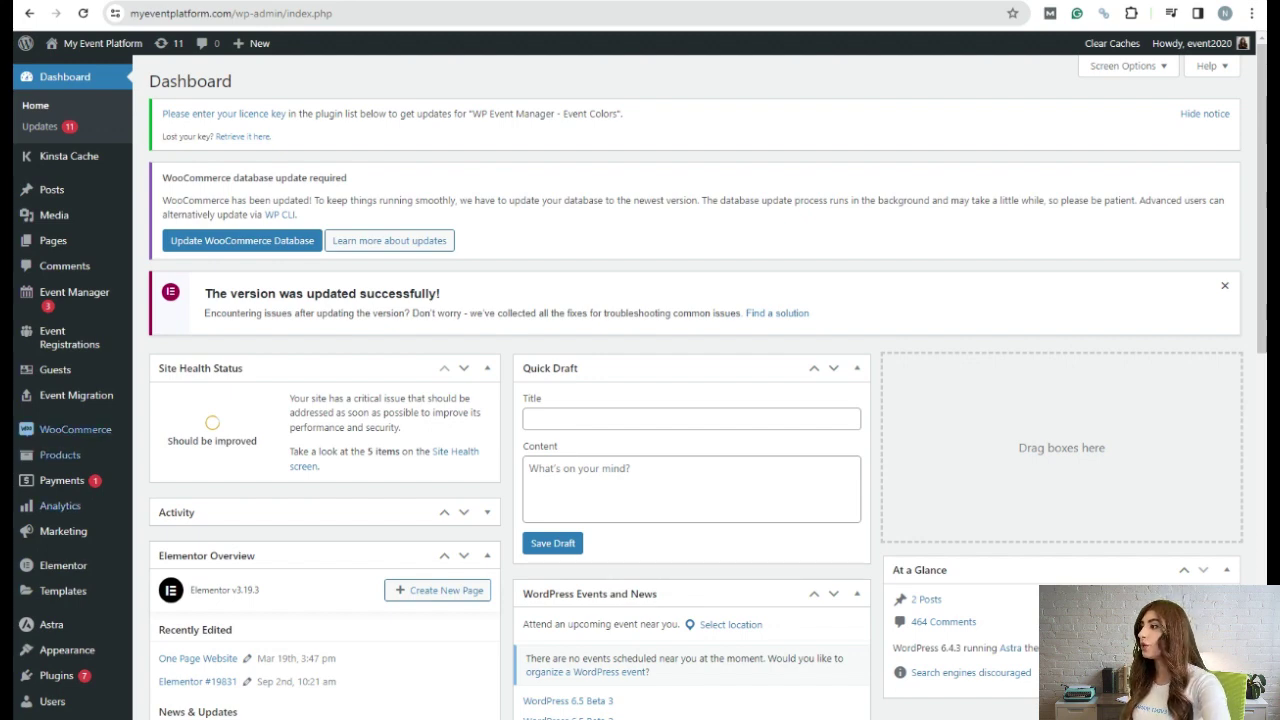
- Open the Event Registrations settings and review the registration form restrictions and email notification options
{"action": "mouse_move", "coordinate": [70, 337]}
{"action": "left_click", "coordinate": [163, 396]}
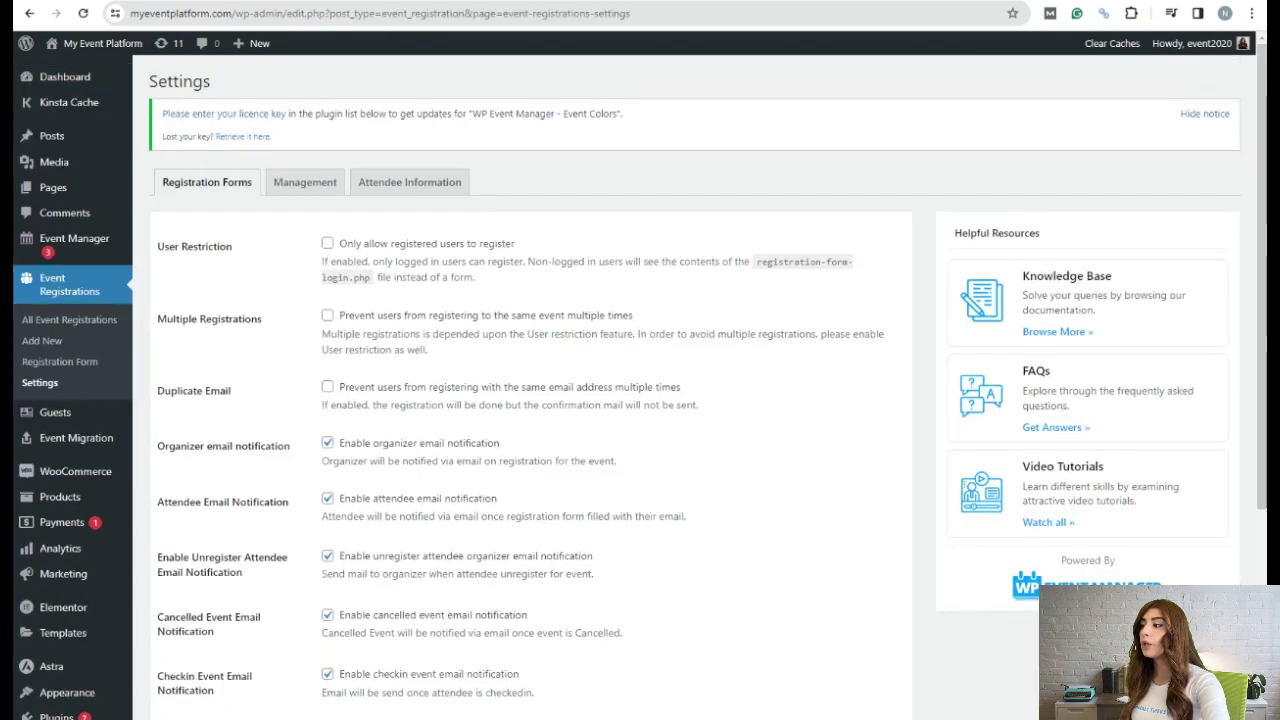
{"action": "scroll", "coordinate": [640, 400], "scroll_direction": "down", "scroll_amount": 3}
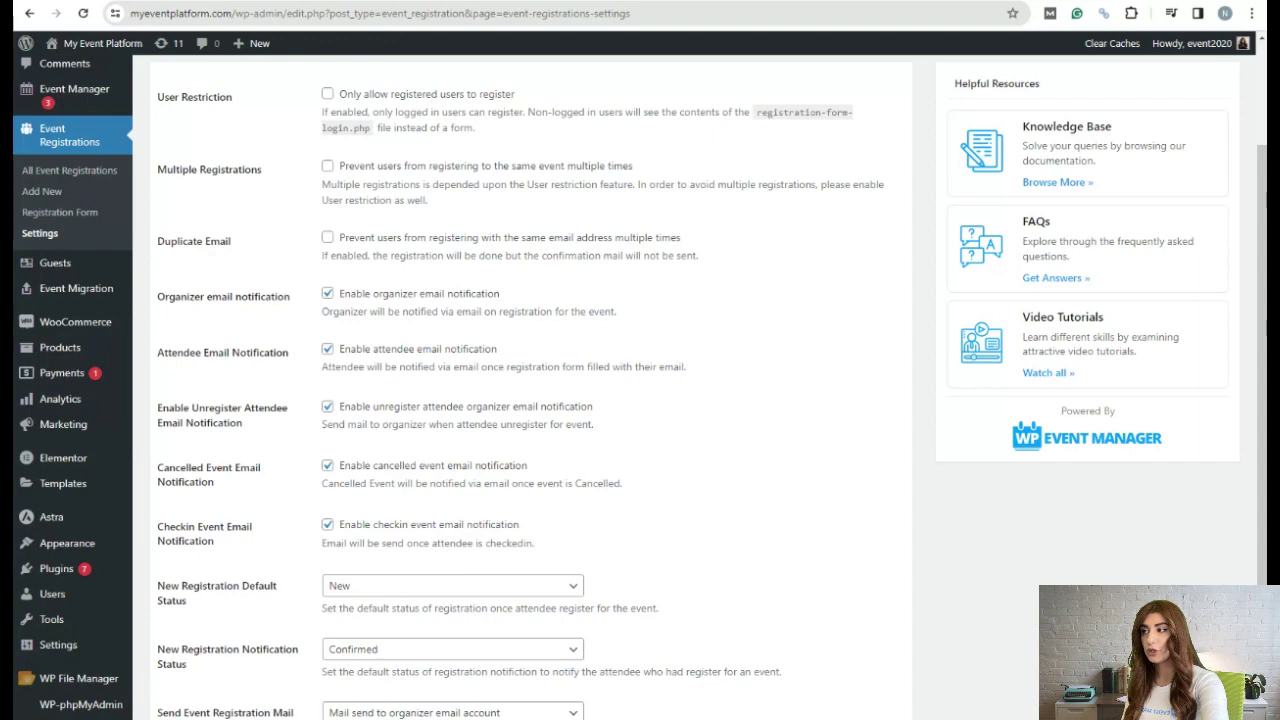
{"action": "scroll", "coordinate": [640, 387], "scroll_direction": "up", "scroll_amount": 1}
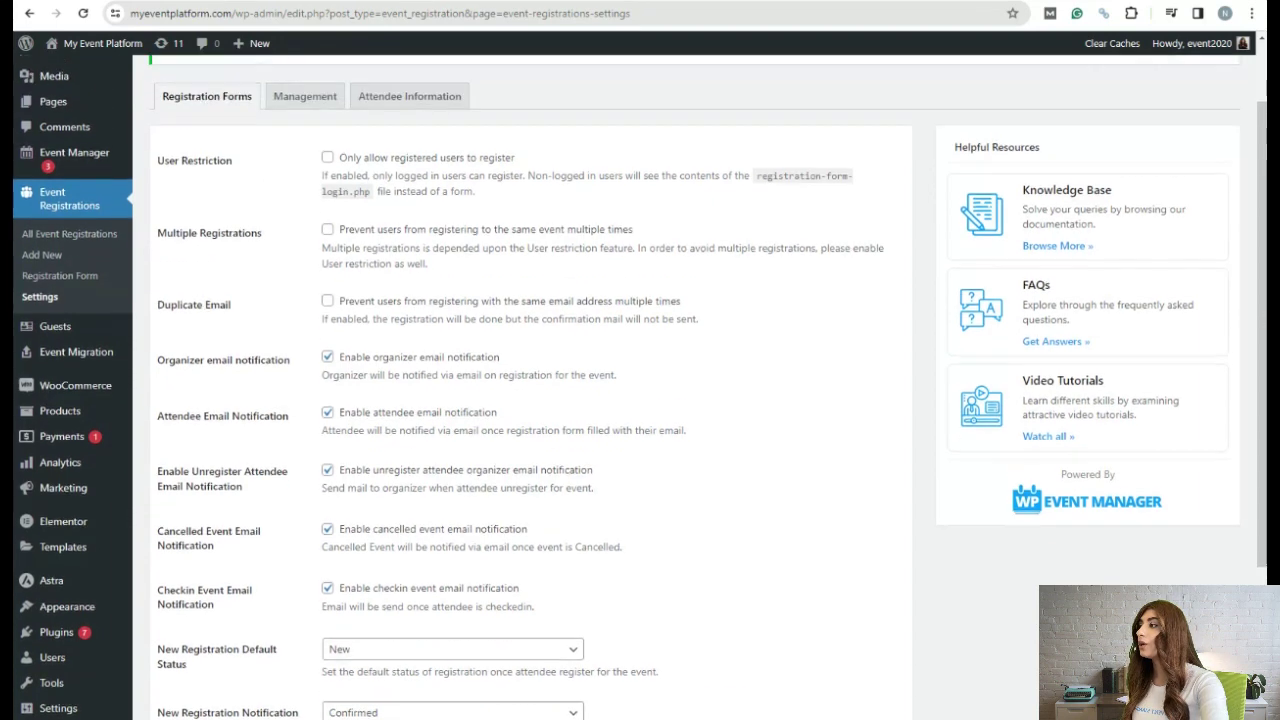
- Open the registration form editor and view the Attendee Unregister email template
{"action": "left_click", "coordinate": [59, 287]}
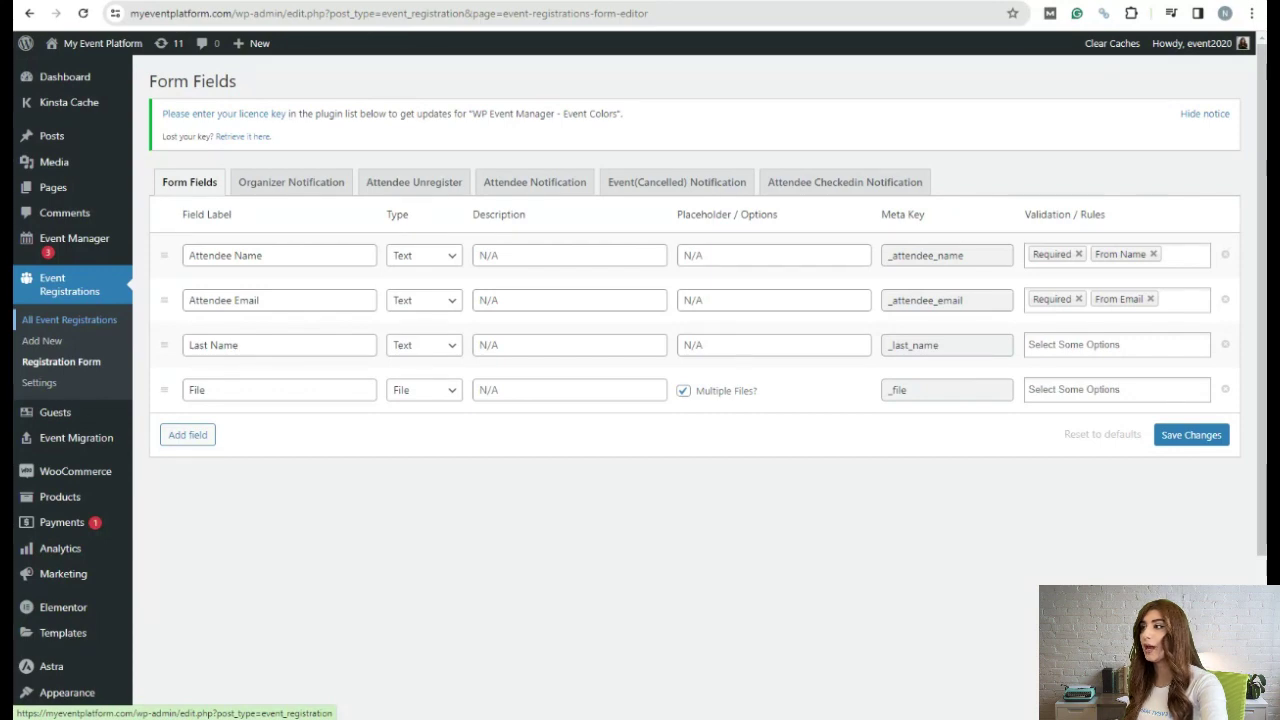
{"action": "left_click", "coordinate": [414, 182]}
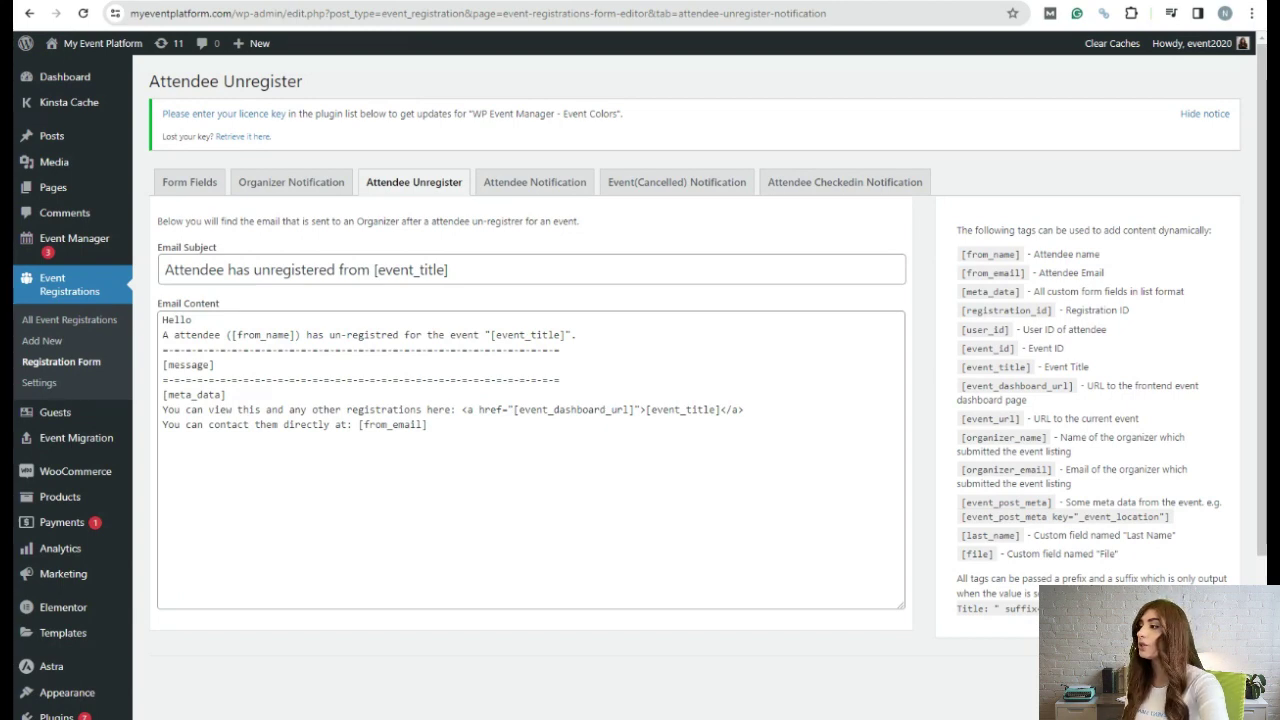
- Return to the Event Registrations settings and review the default status and notification status options
{"action": "left_click", "coordinate": [40, 383]}
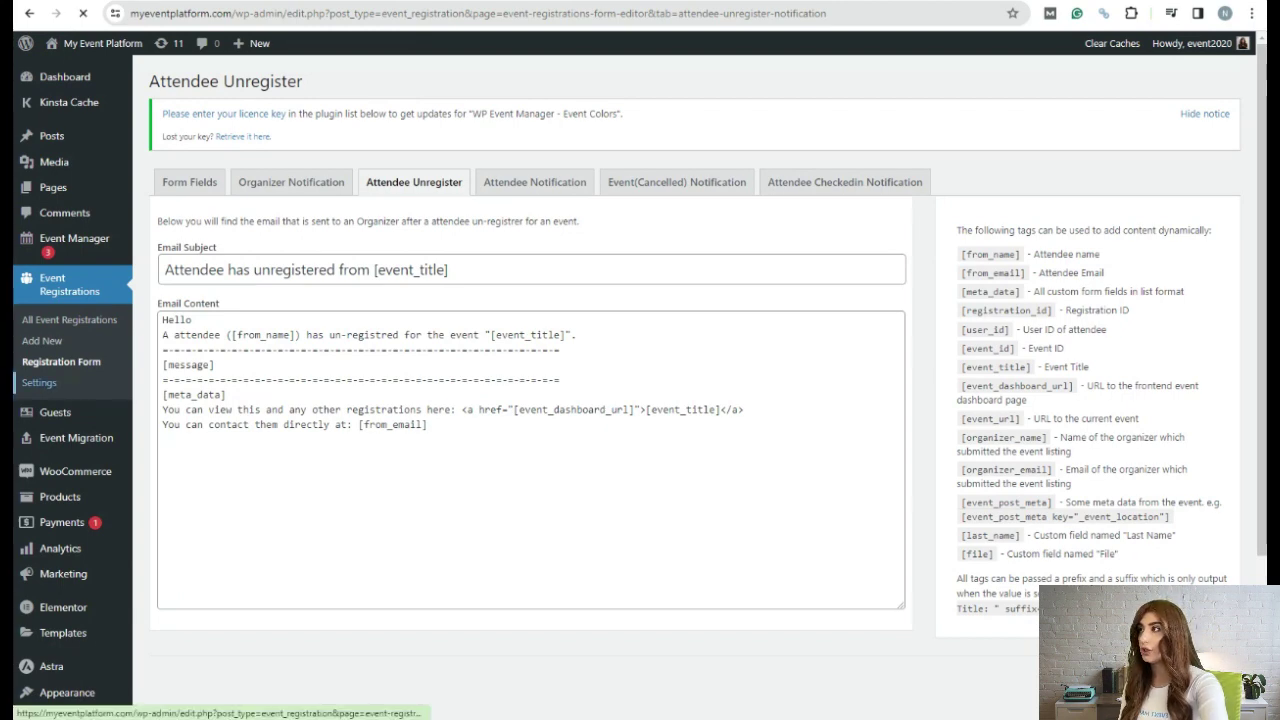
{"action": "scroll", "coordinate": [640, 400], "scroll_direction": "down", "scroll_amount": 3}
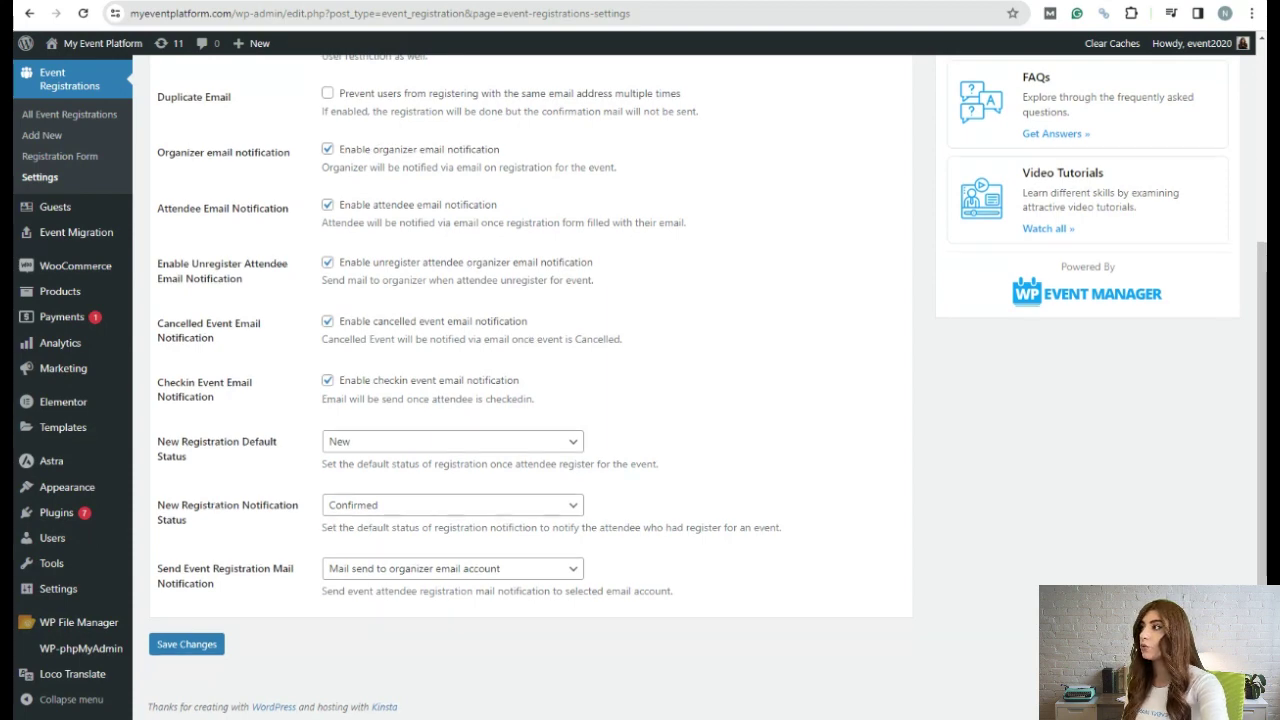
{"action": "scroll", "coordinate": [640, 380], "scroll_direction": "up", "scroll_amount": 3}
- Visit the site's front end and search the events by the keyword "Social Media Marketing"
{"action": "mouse_move", "coordinate": [100, 43]}
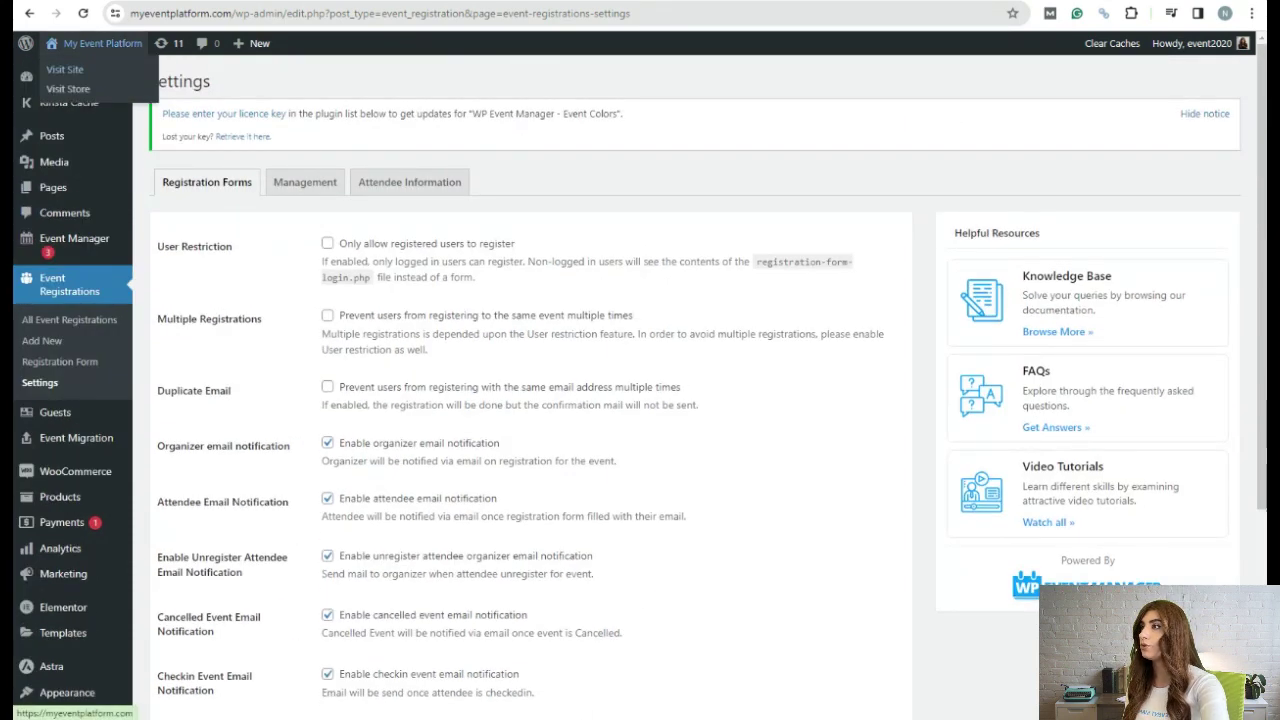
{"action": "left_click", "coordinate": [64, 69]}
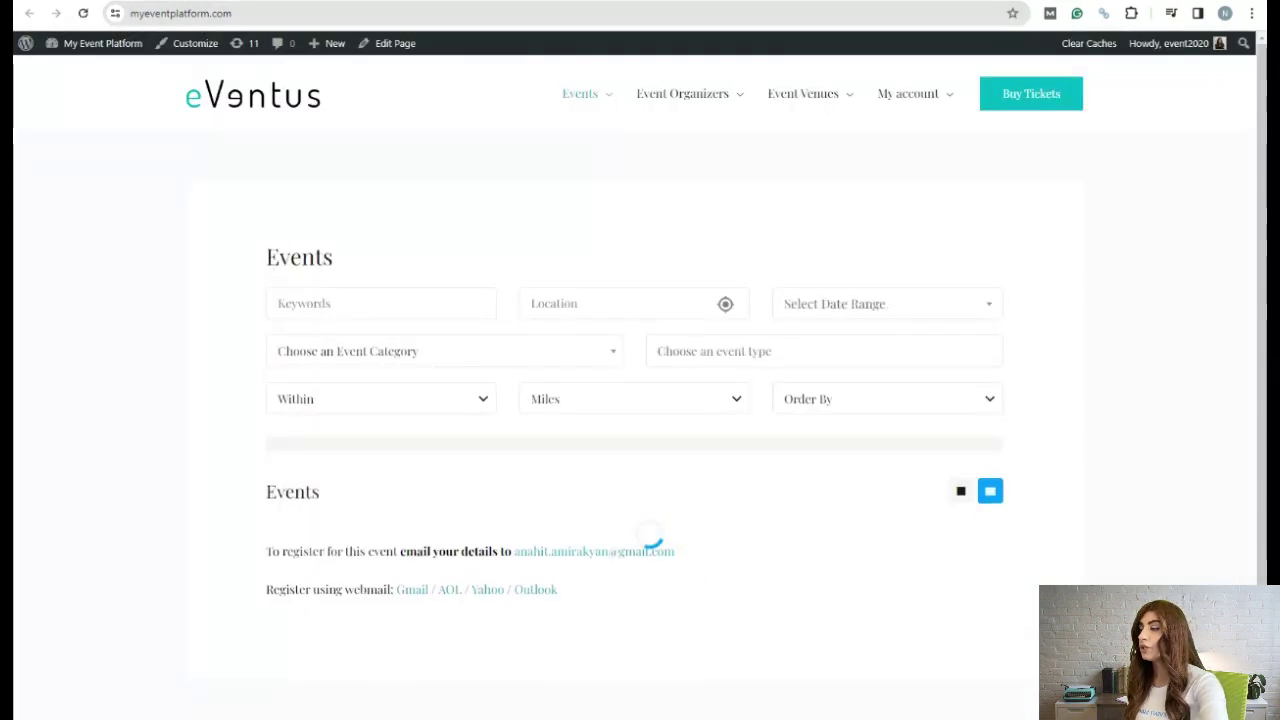
{"action": "left_click", "coordinate": [380, 303]}
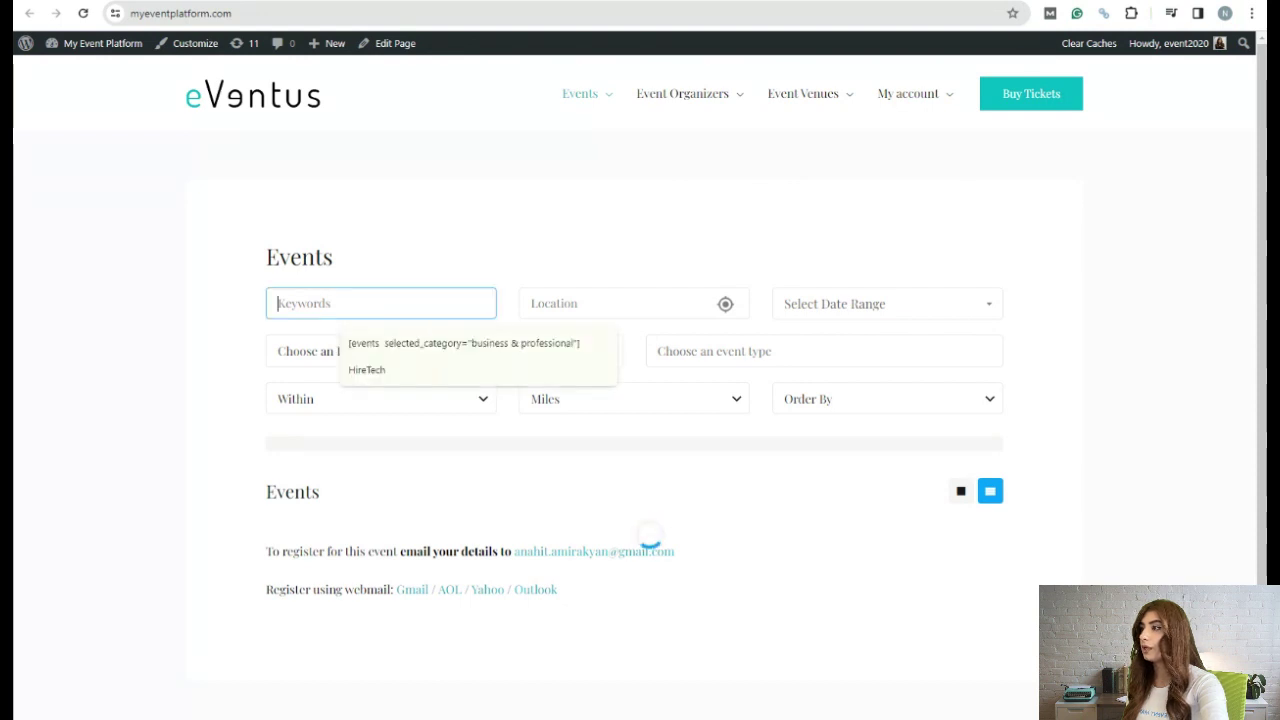
{"action": "type", "text": "So"}
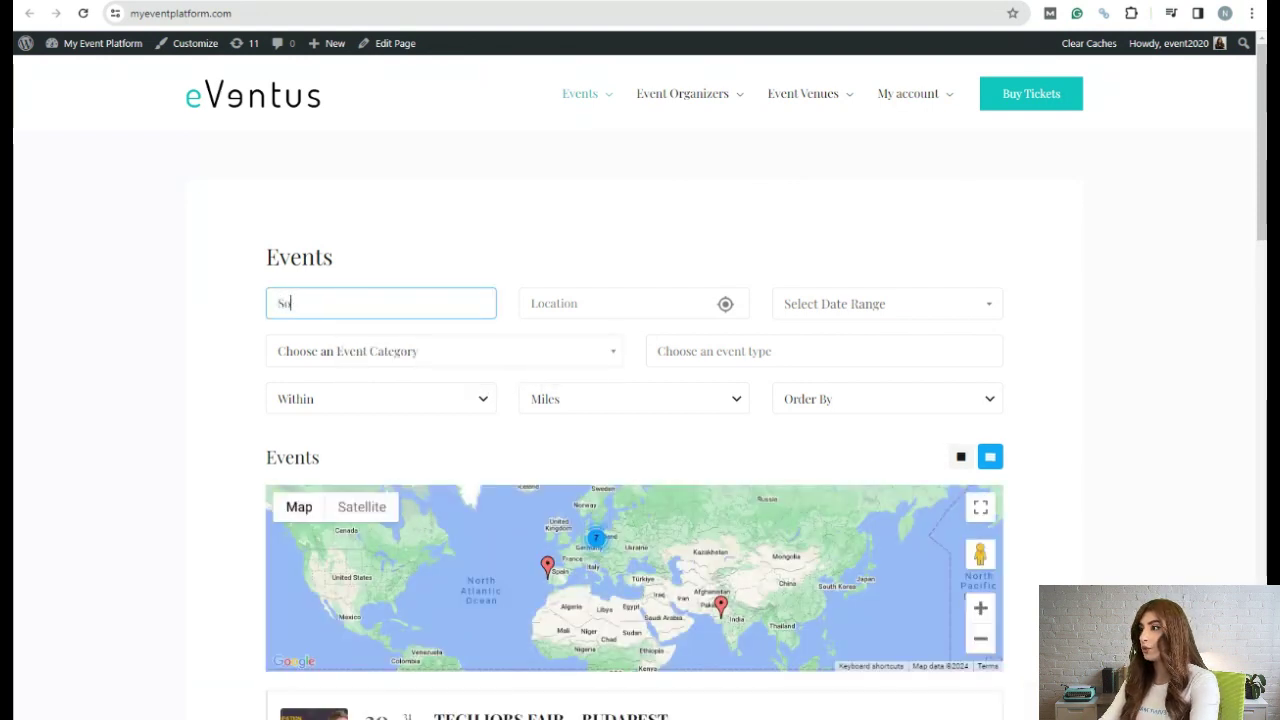
{"action": "type", "text": "cisal"}
{"action": "key", "text": "BackSpace"}
{"action": "key", "text": "BackSpace"}
{"action": "key", "text": "BackSpace"}
{"action": "key", "text": "BackSpace"}
{"action": "type", "text": "ial Media"}
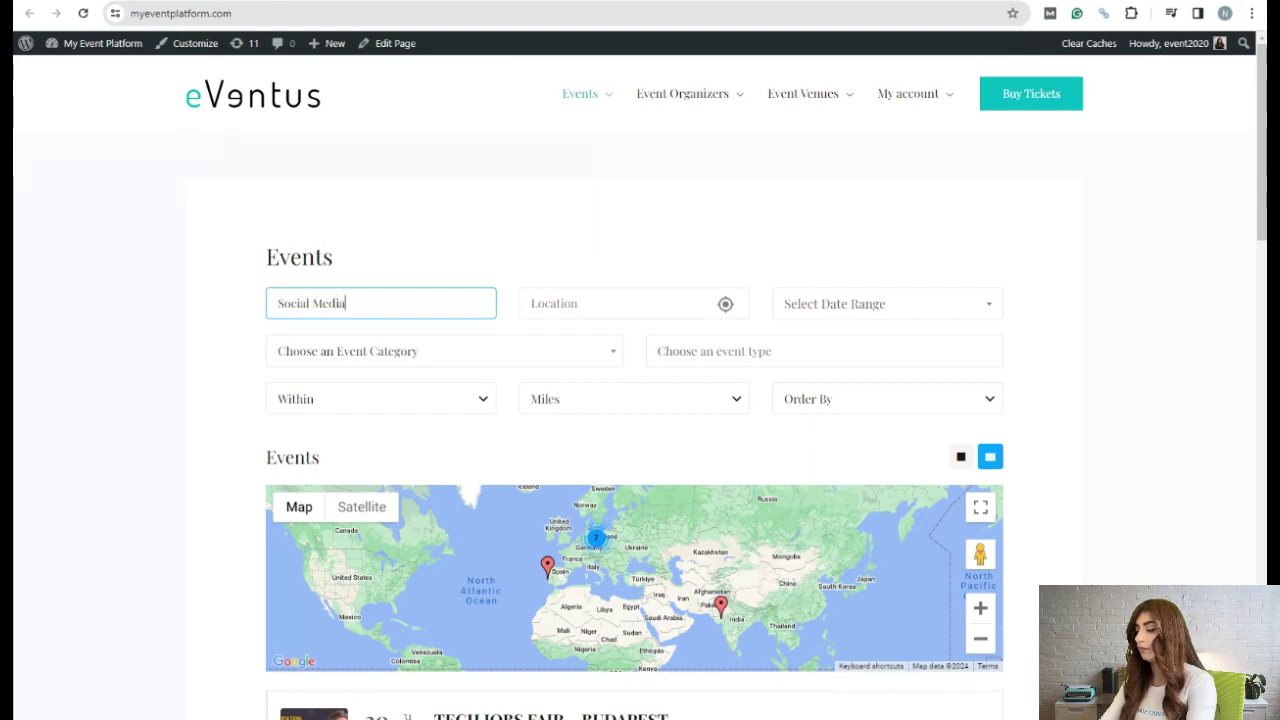
{"action": "type", "text": " Marketing"}
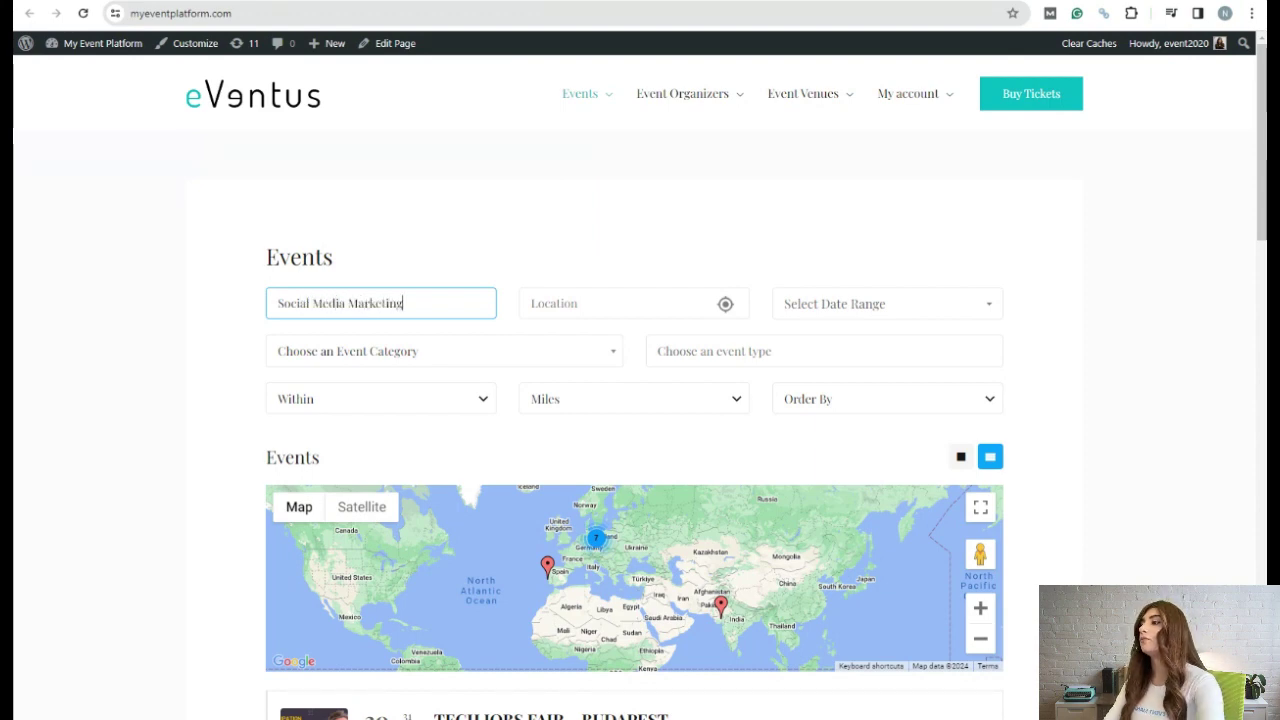
{"action": "key", "text": "Return"}
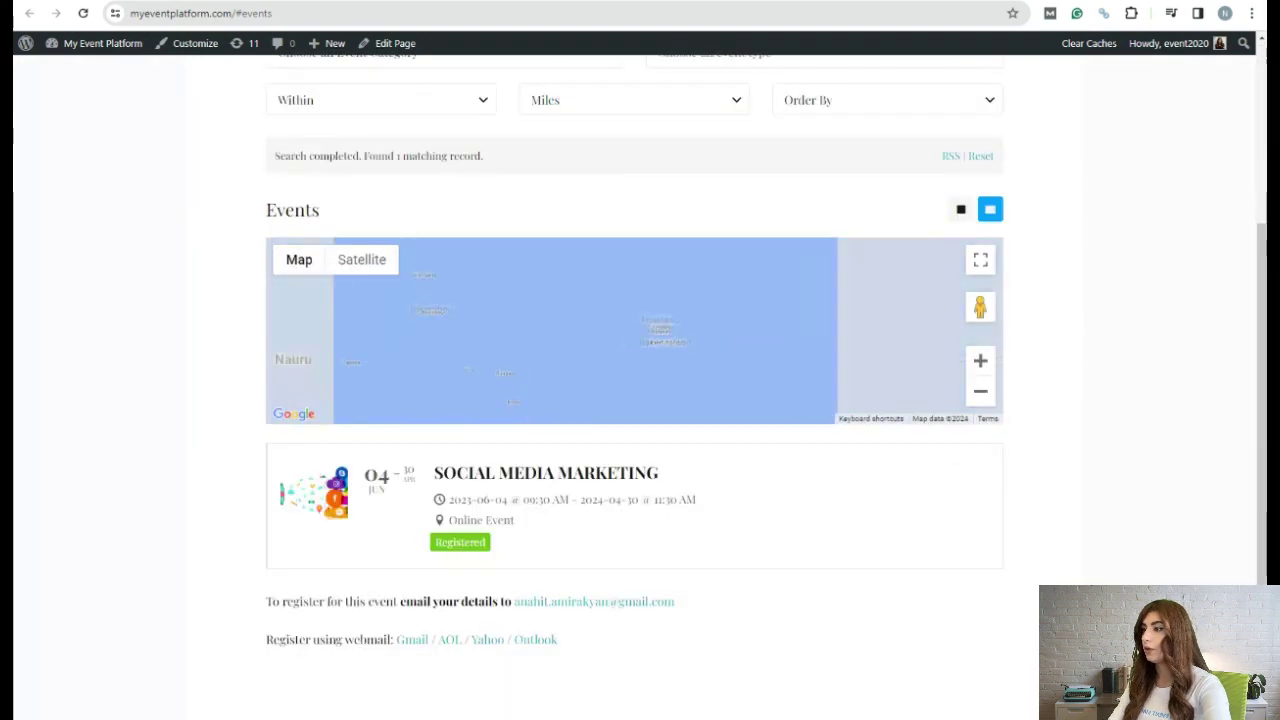
- Open the Social Media Marketing event's registration form and clear the prefilled attendee name and email
{"action": "left_click", "coordinate": [314, 492]}
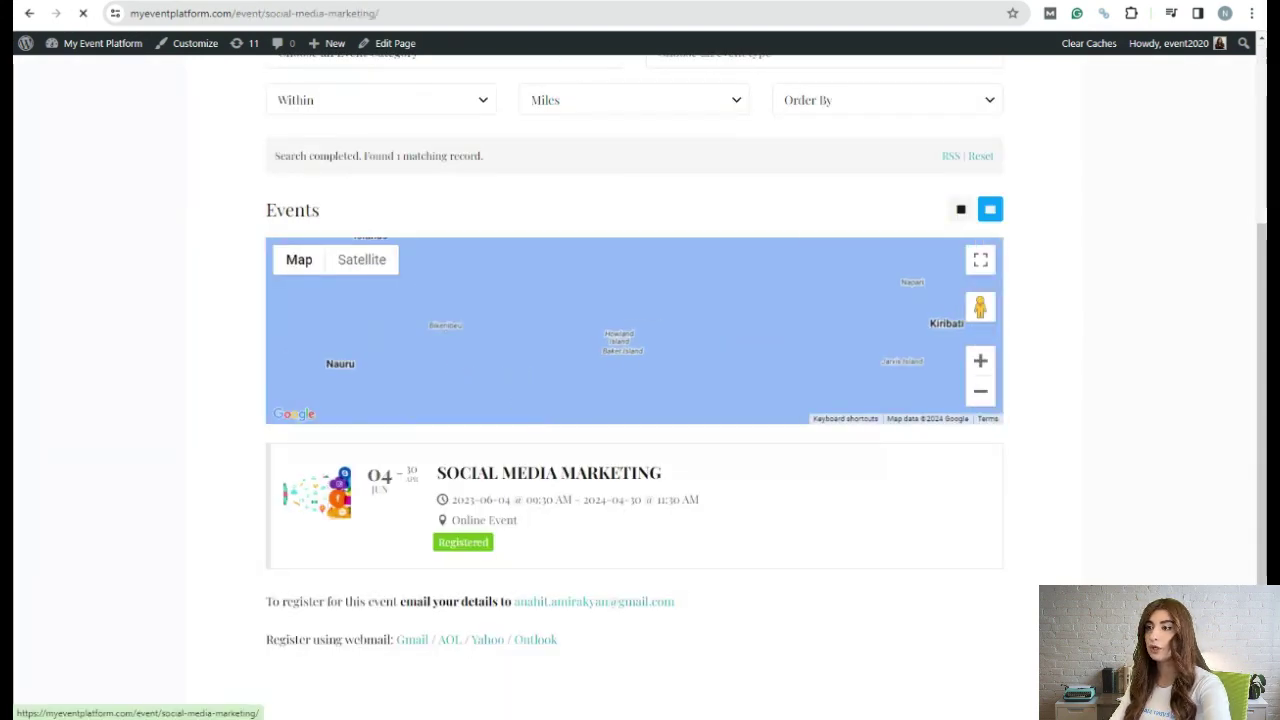
{"action": "scroll", "coordinate": [640, 400], "scroll_direction": "down", "scroll_amount": 4}
{"action": "left_click", "coordinate": [875, 432]}
{"action": "triple_click", "coordinate": [848, 512]}
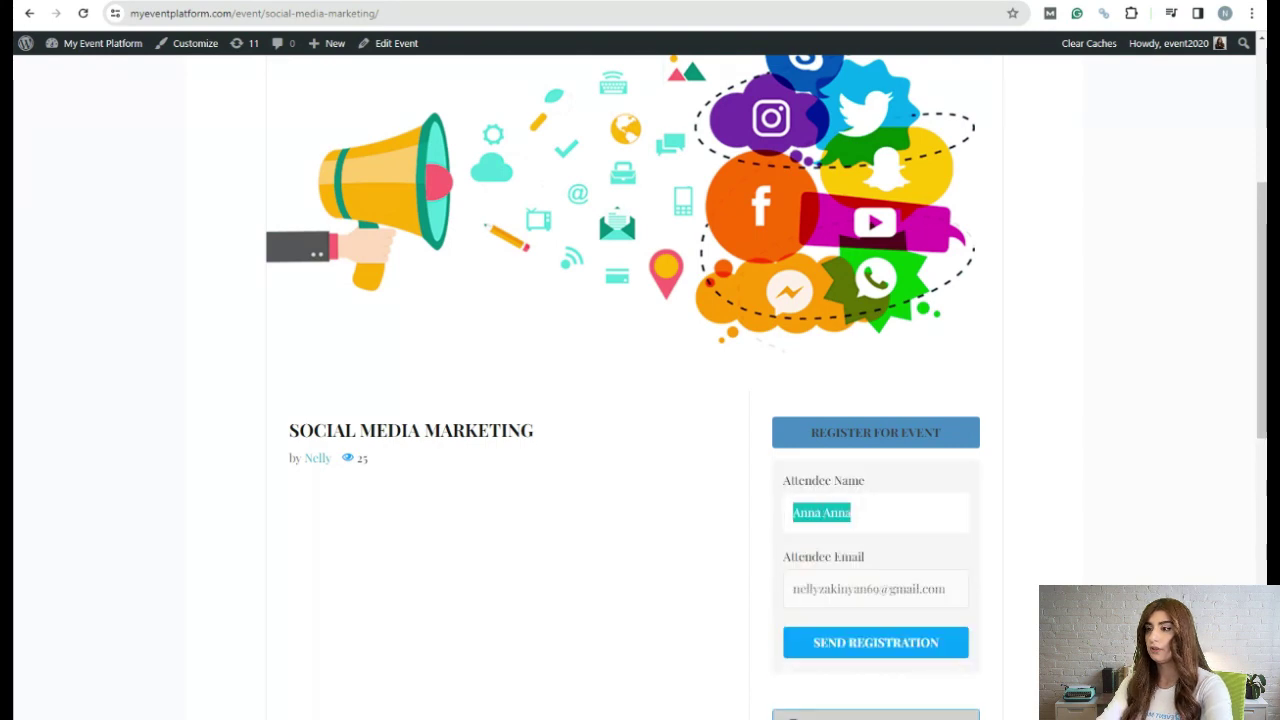
{"action": "key", "text": "BackSpace"}
{"action": "triple_click", "coordinate": [880, 589]}
{"action": "key", "text": "BackSpace"}
- Enter the new attendee's name and email in the event registration form and send the registration
{"action": "left_click", "coordinate": [875, 512]}
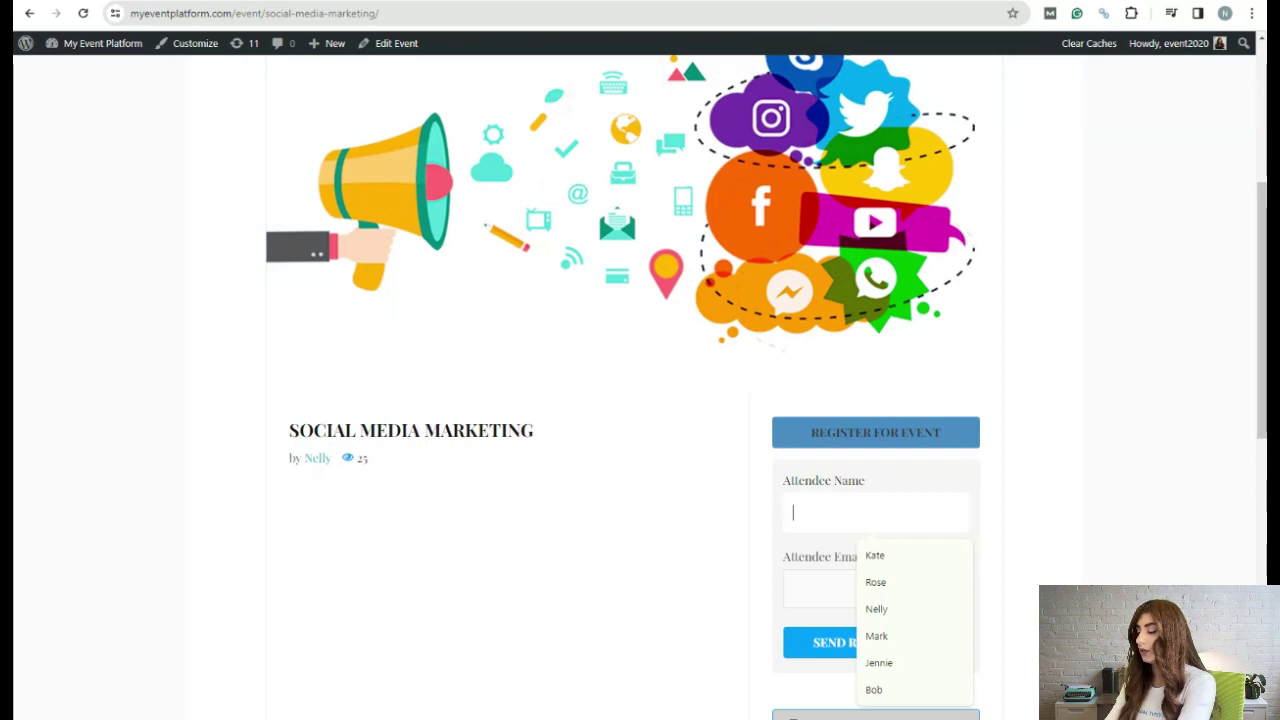
{"action": "type", "text": "Sarah"}
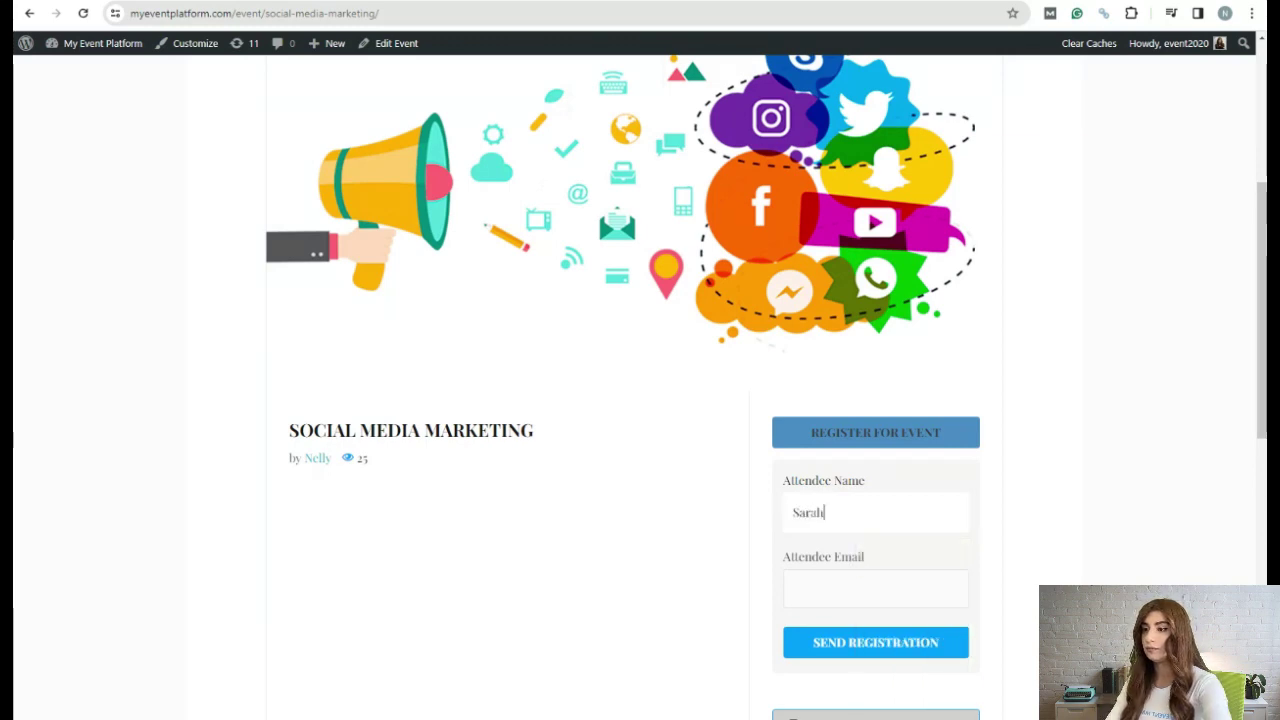
{"action": "left_click", "coordinate": [855, 588]}
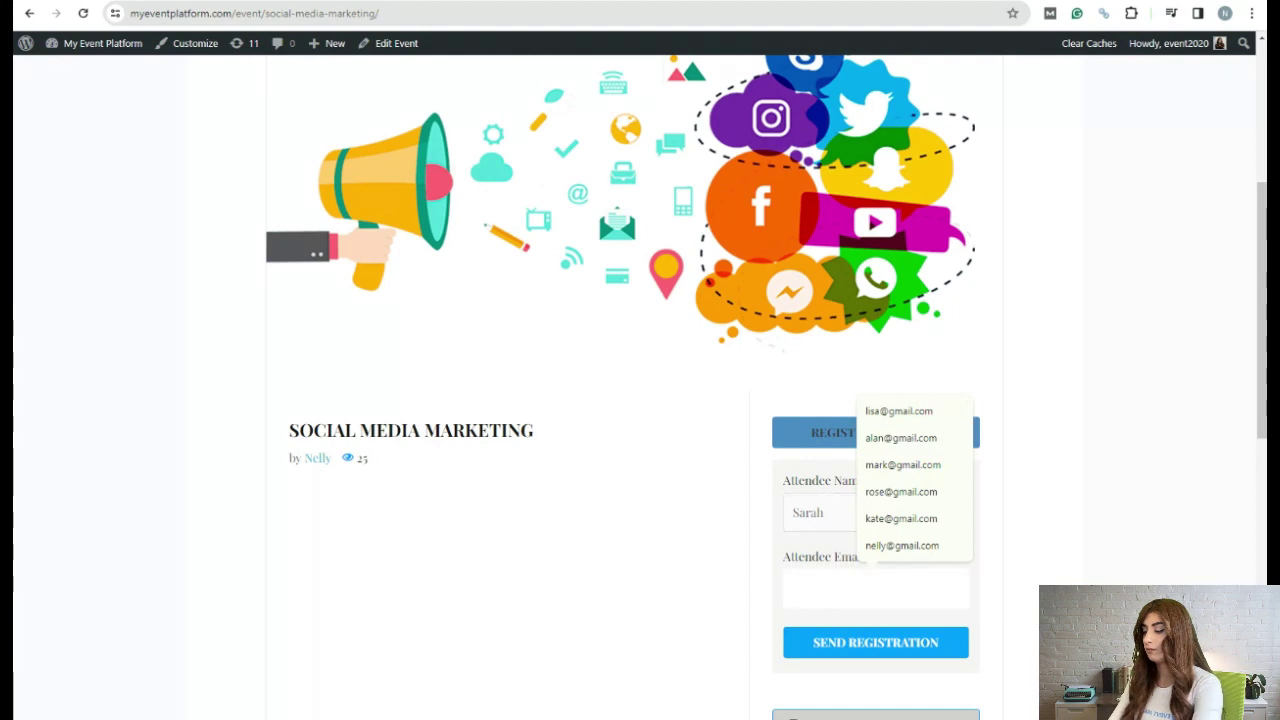
{"action": "type", "text": "nell"}
{"action": "key", "text": "Down"}
{"action": "key", "text": "Down"}
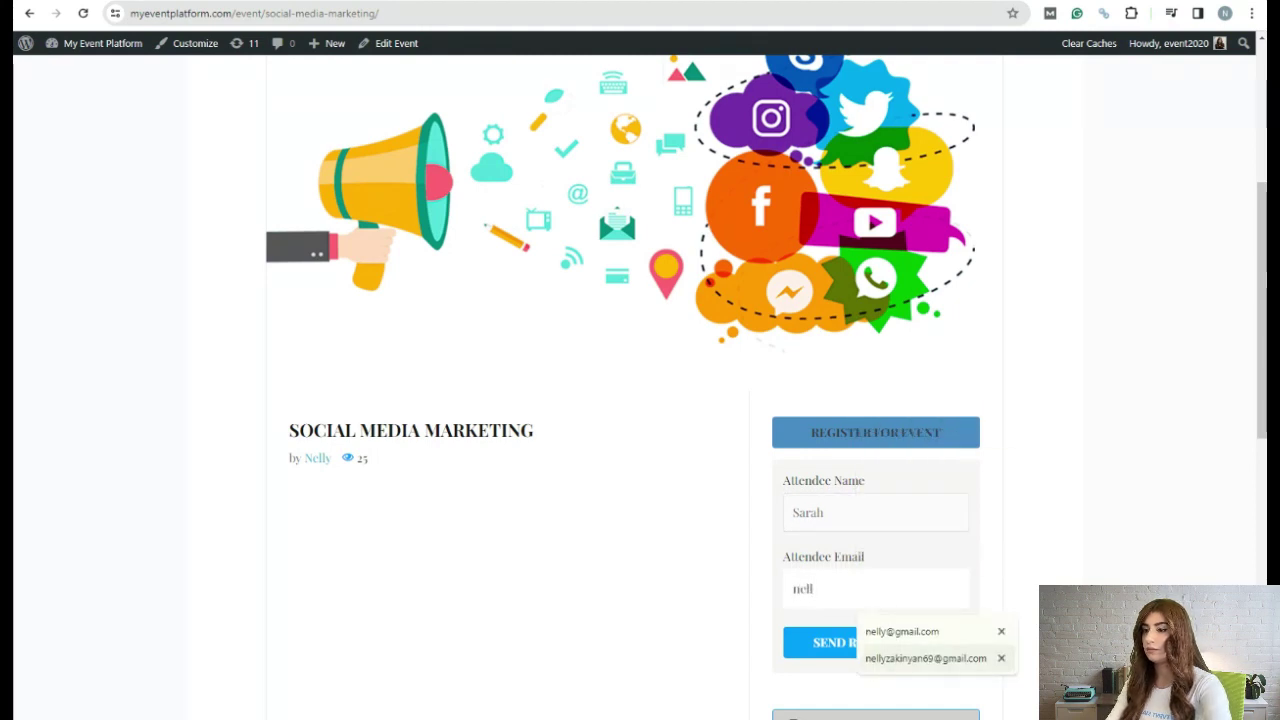
{"action": "key", "text": "Return"}
{"action": "key", "text": "Return"}
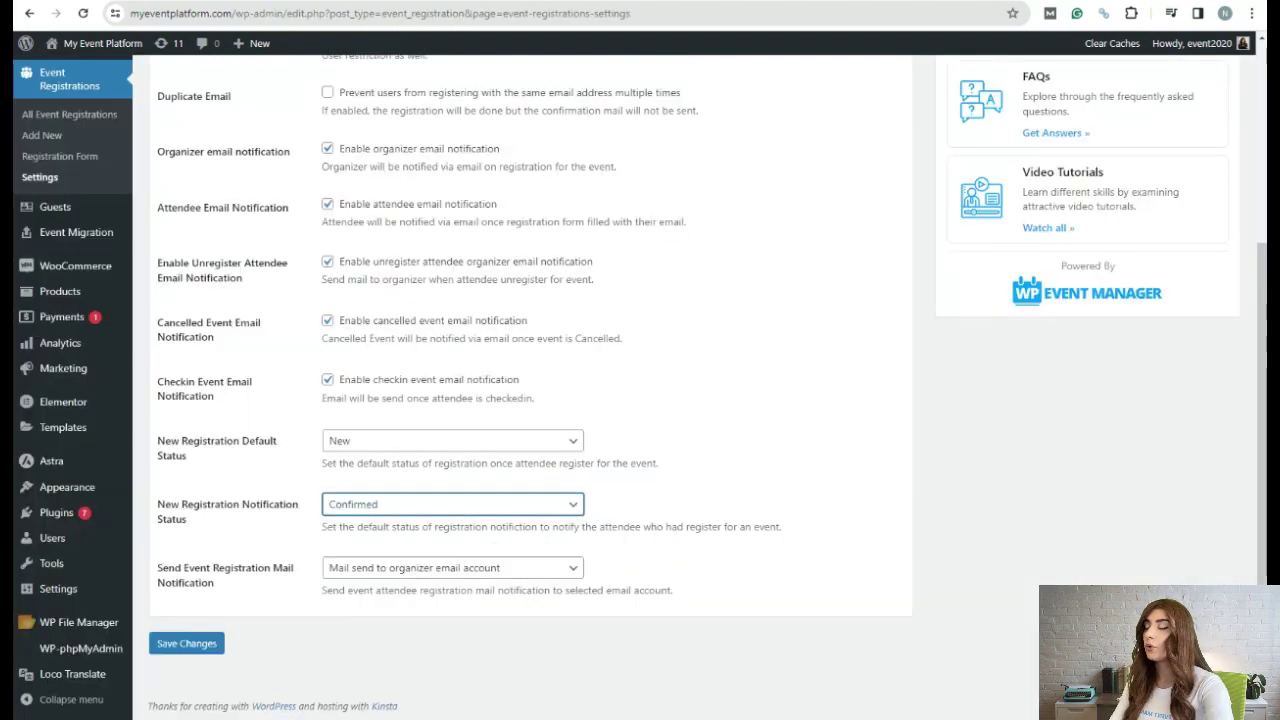
- Open the newest Social Media Marketing registration in the admin list, set its status to Confirmed and save it
{"action": "scroll", "coordinate": [640, 400], "scroll_direction": "up", "scroll_amount": 5}
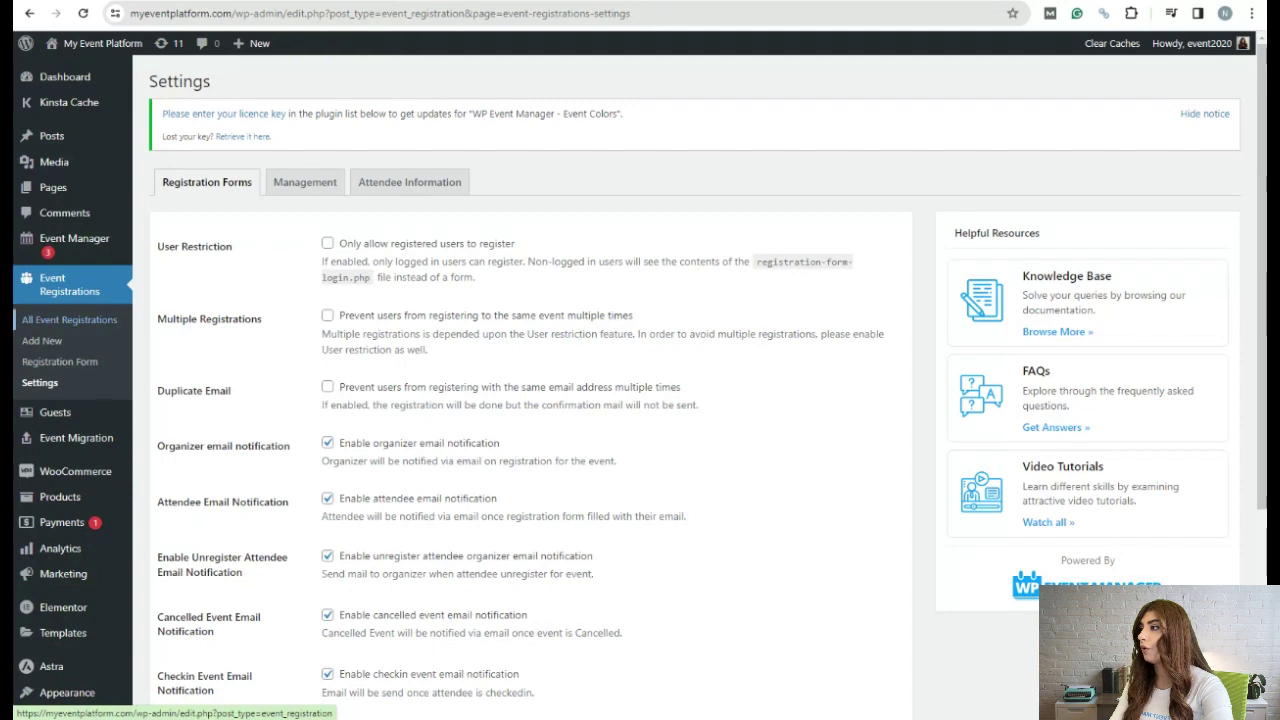
{"action": "left_click", "coordinate": [69, 319]}
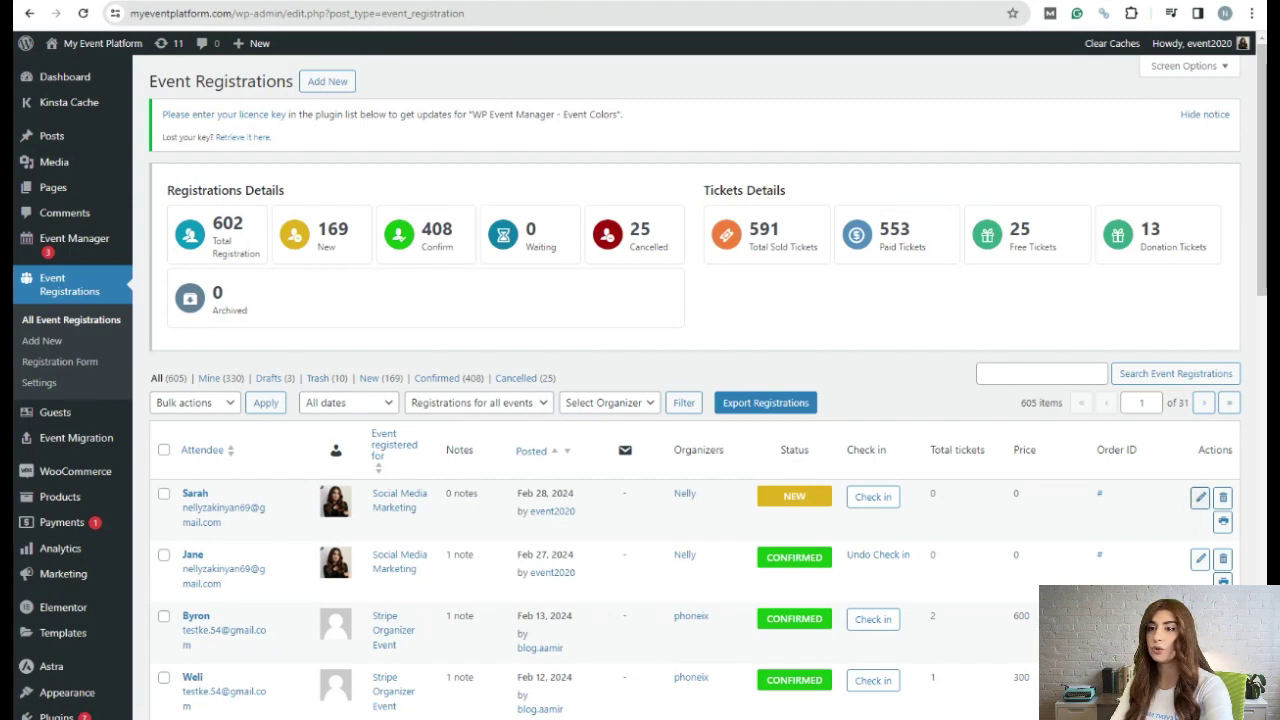
{"action": "left_click", "coordinate": [1200, 497]}
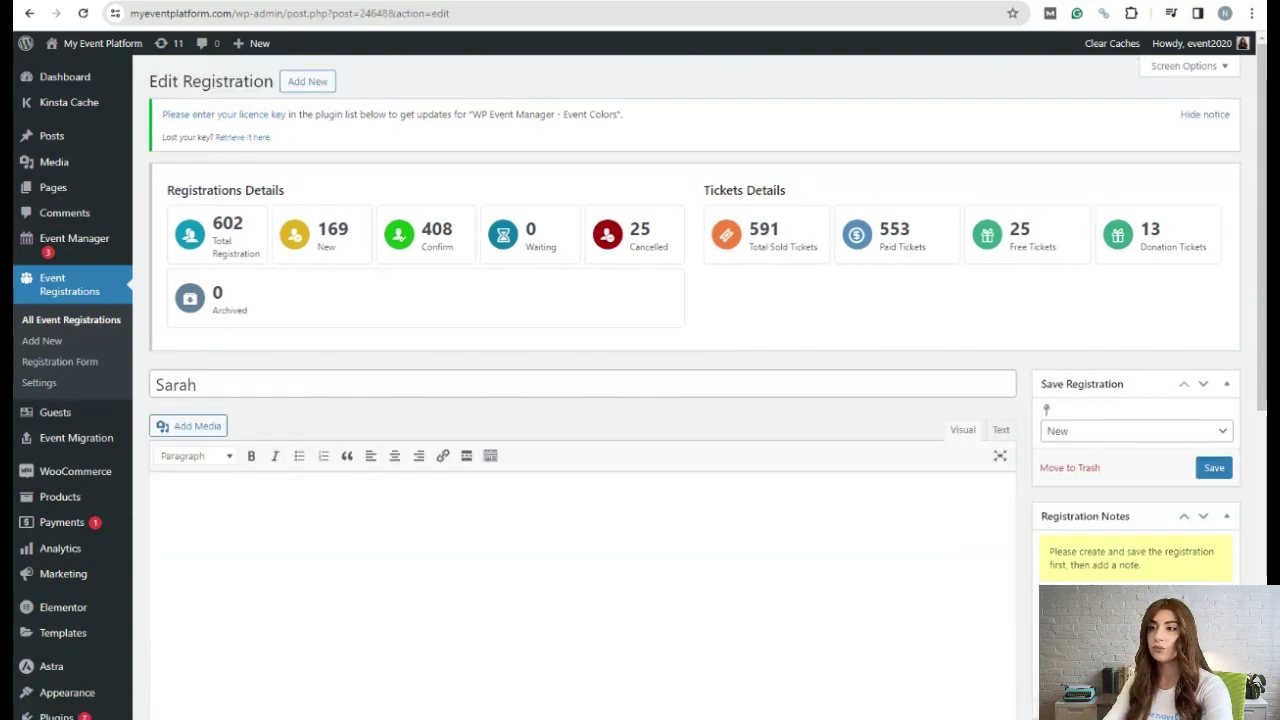
{"action": "left_click", "coordinate": [1135, 430]}
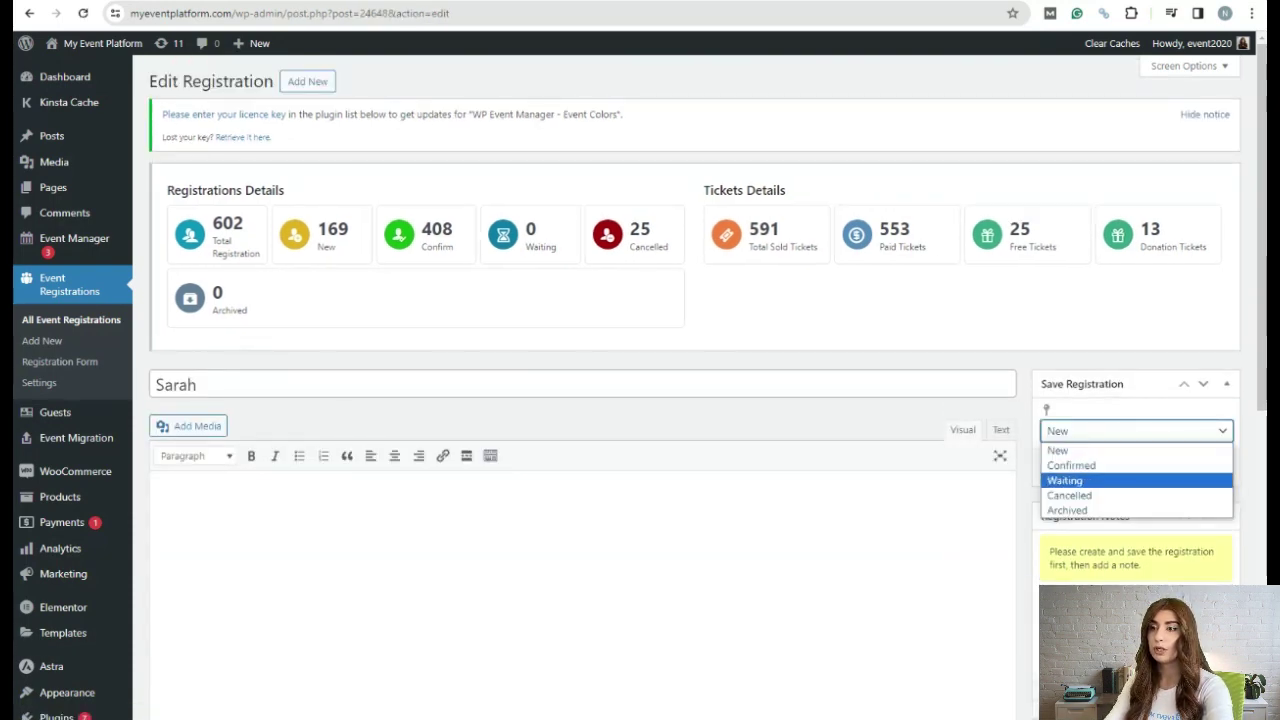
{"action": "left_click", "coordinate": [1135, 465]}
{"action": "left_click", "coordinate": [1214, 467]}
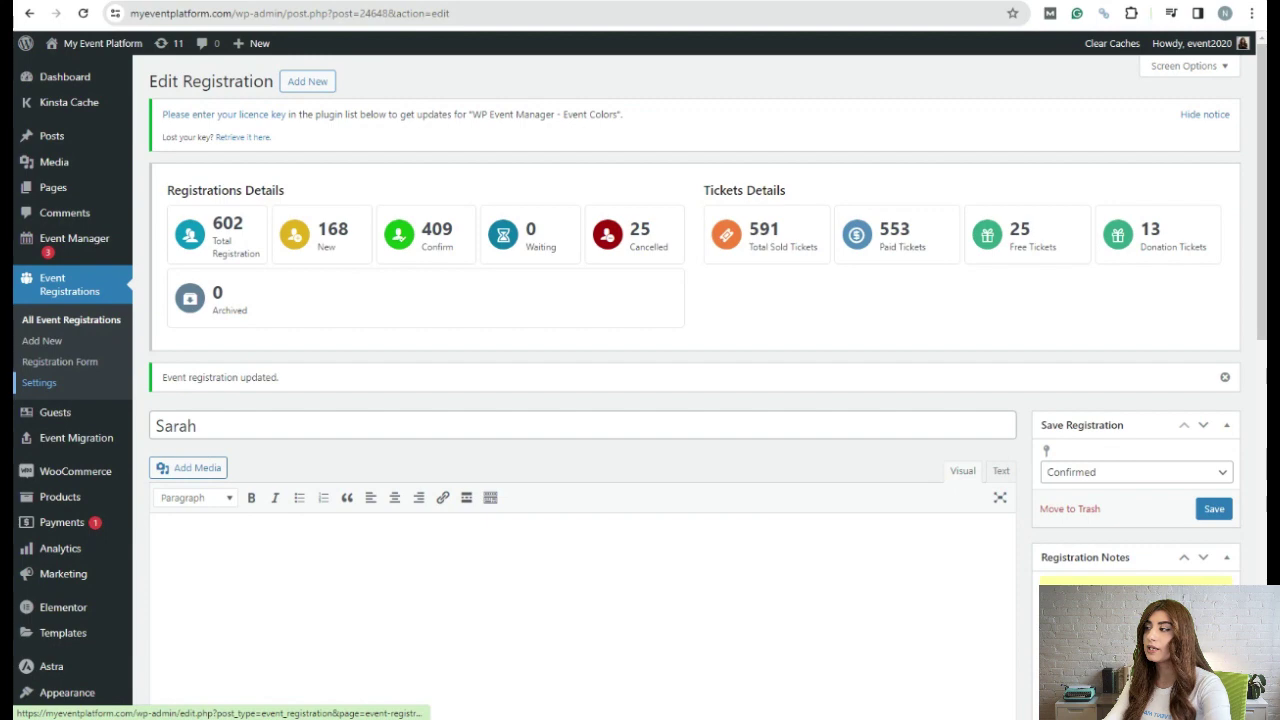
- Set New Registration Notification Status to Cancelled in the Event Registrations settings and save the changes
{"action": "mouse_move", "coordinate": [55, 412]}
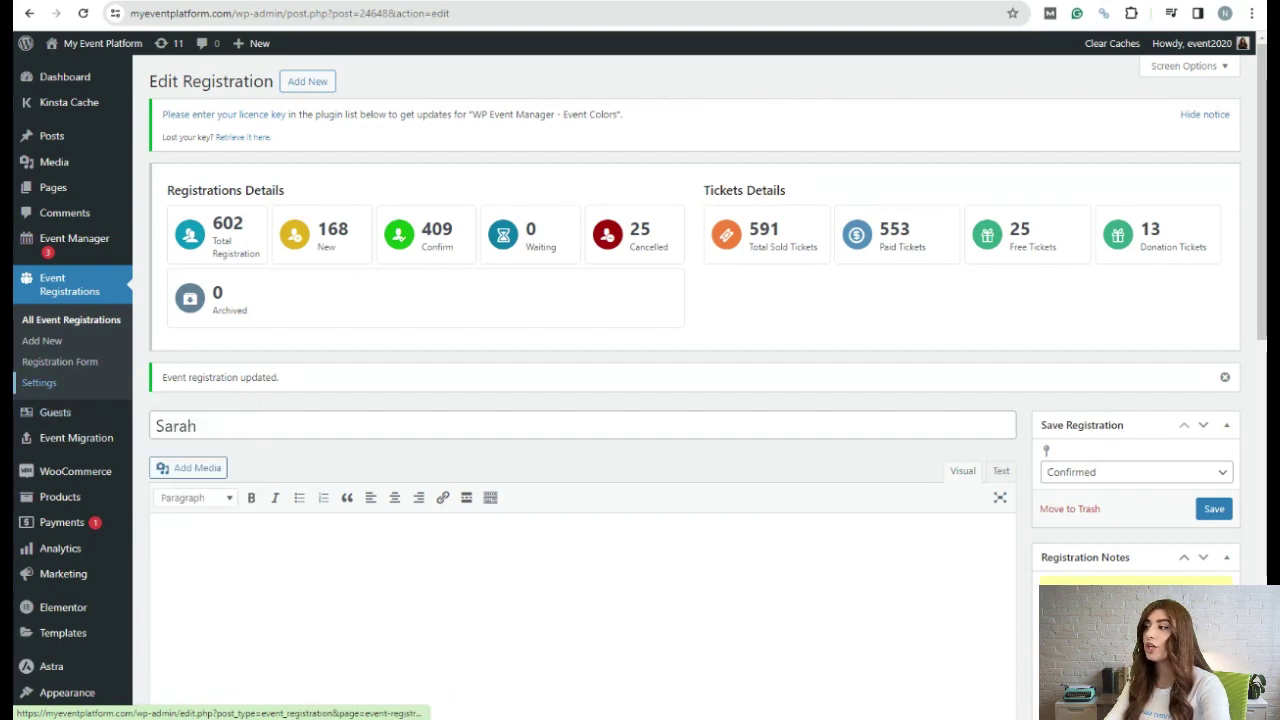
{"action": "left_click", "coordinate": [39, 382]}
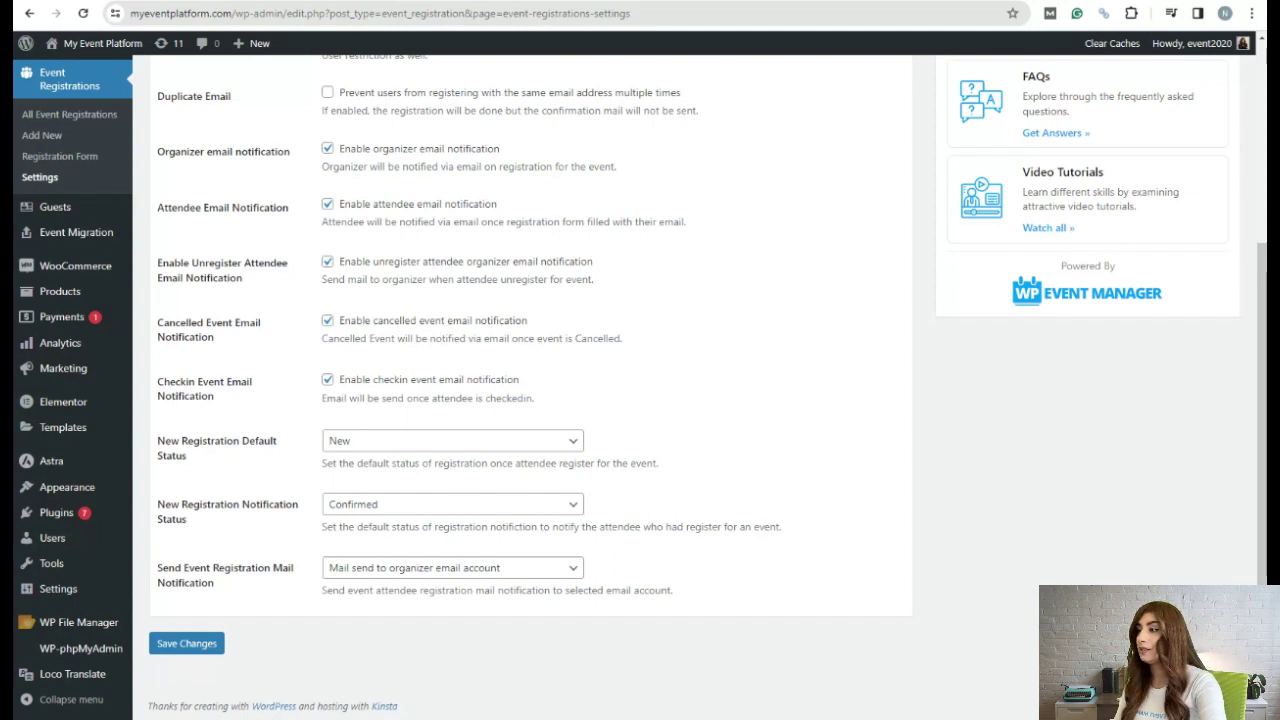
{"action": "left_click", "coordinate": [452, 504]}
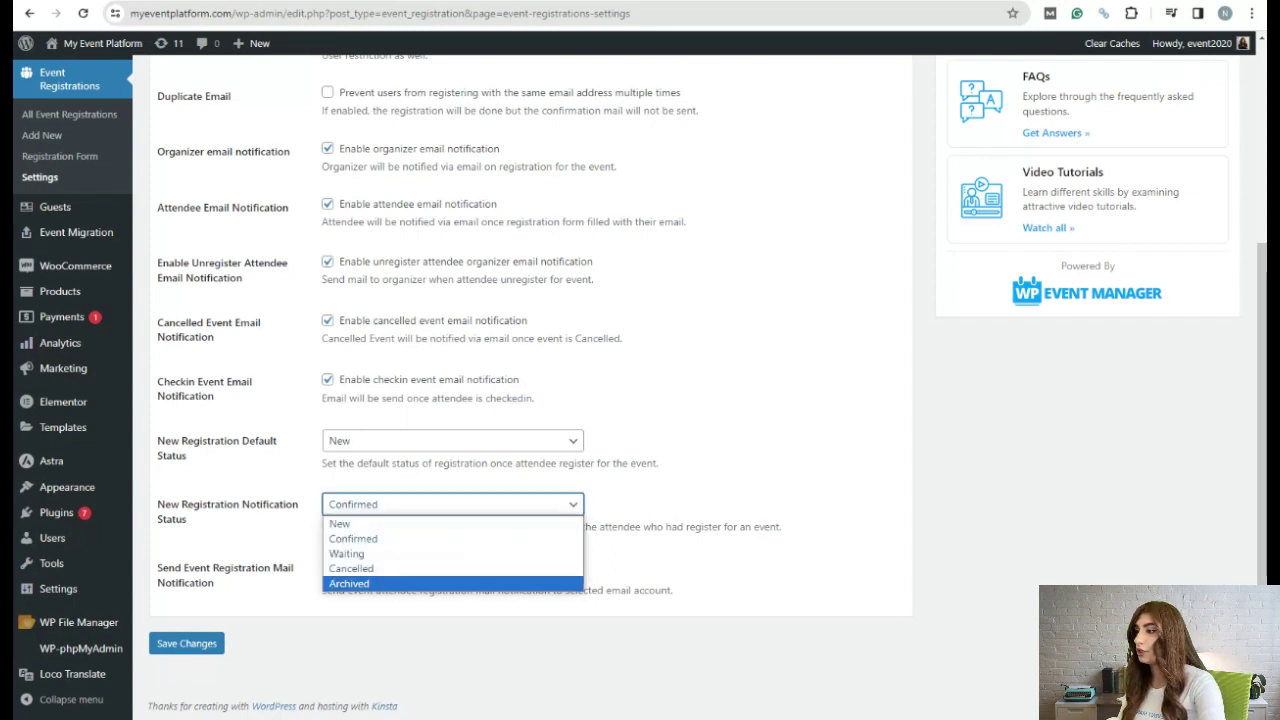
{"action": "left_click", "coordinate": [351, 568]}
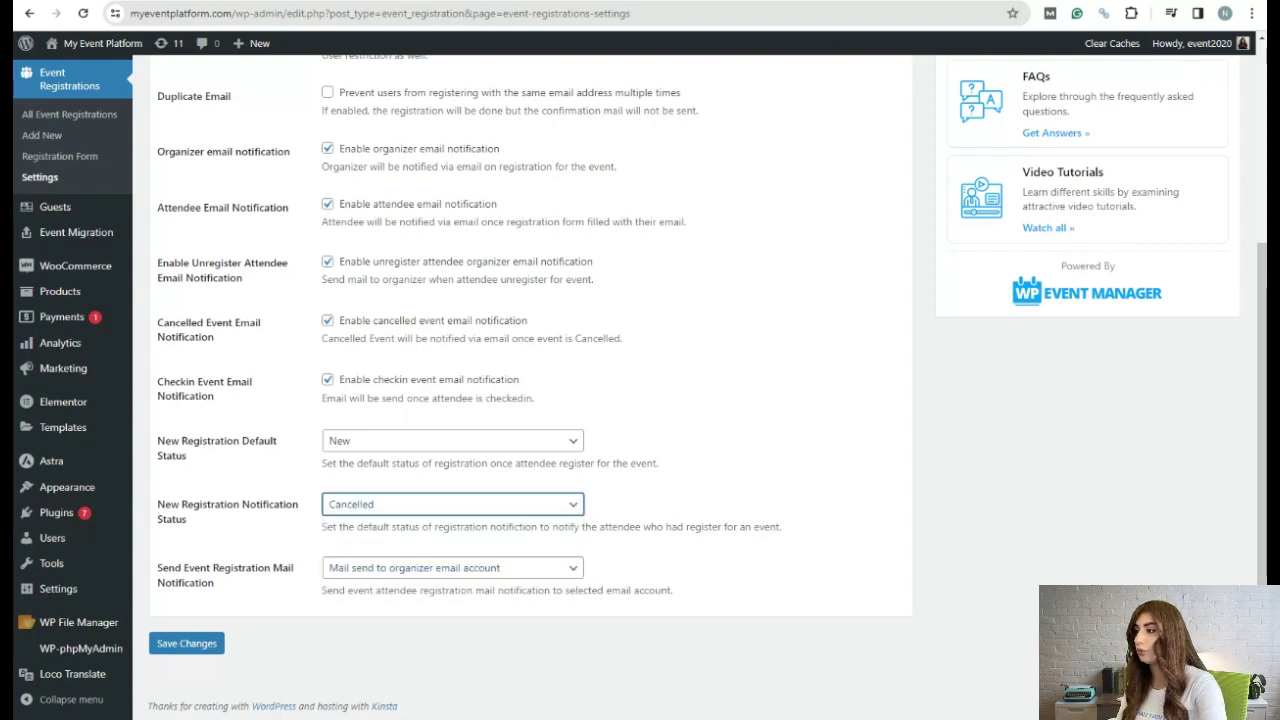
{"action": "left_click", "coordinate": [186, 643]}
{"action": "left_click", "coordinate": [186, 643]}
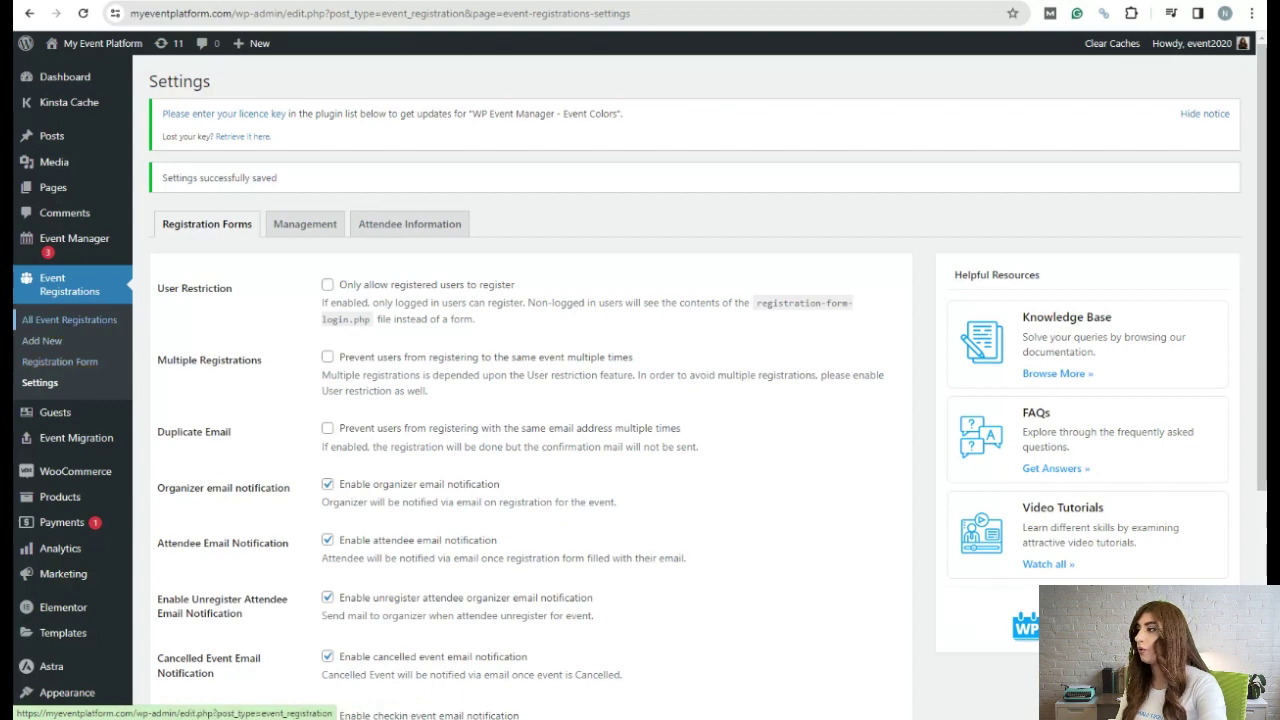
- Edit the newest Social Media Marketing registration, change its status to Cancelled and save it
{"action": "left_click", "coordinate": [69, 319]}
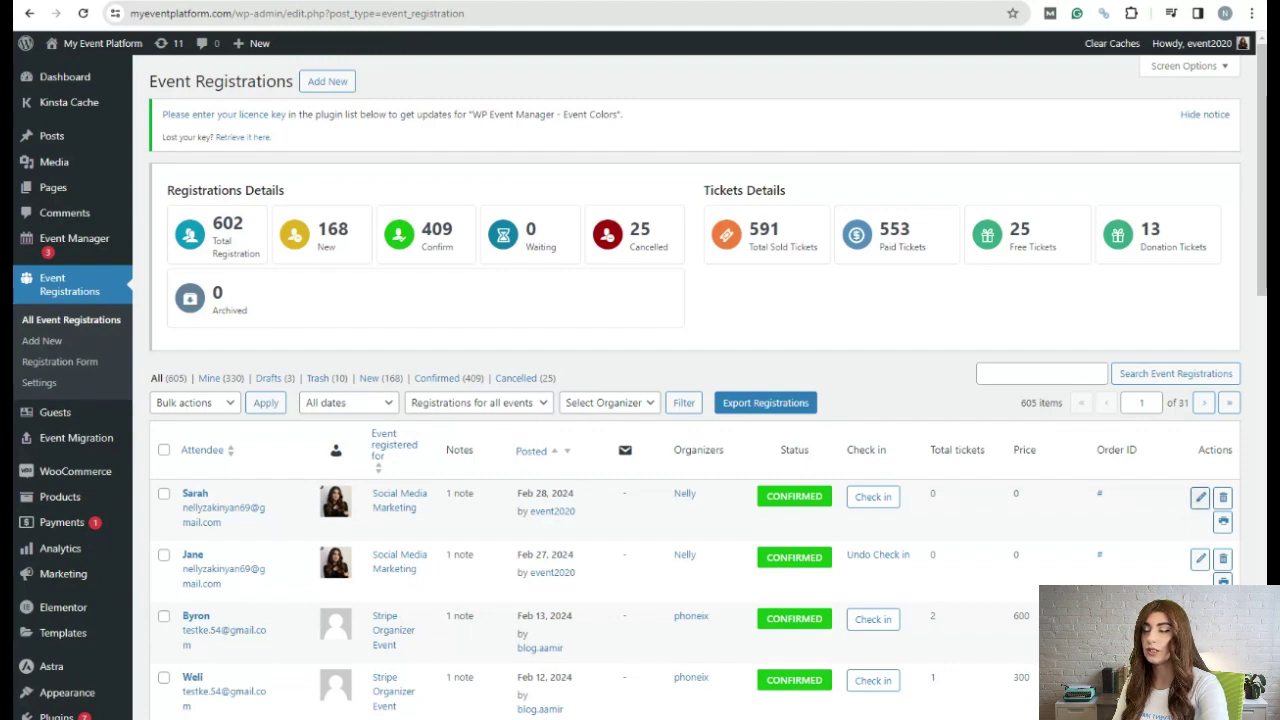
{"action": "left_click", "coordinate": [1200, 497]}
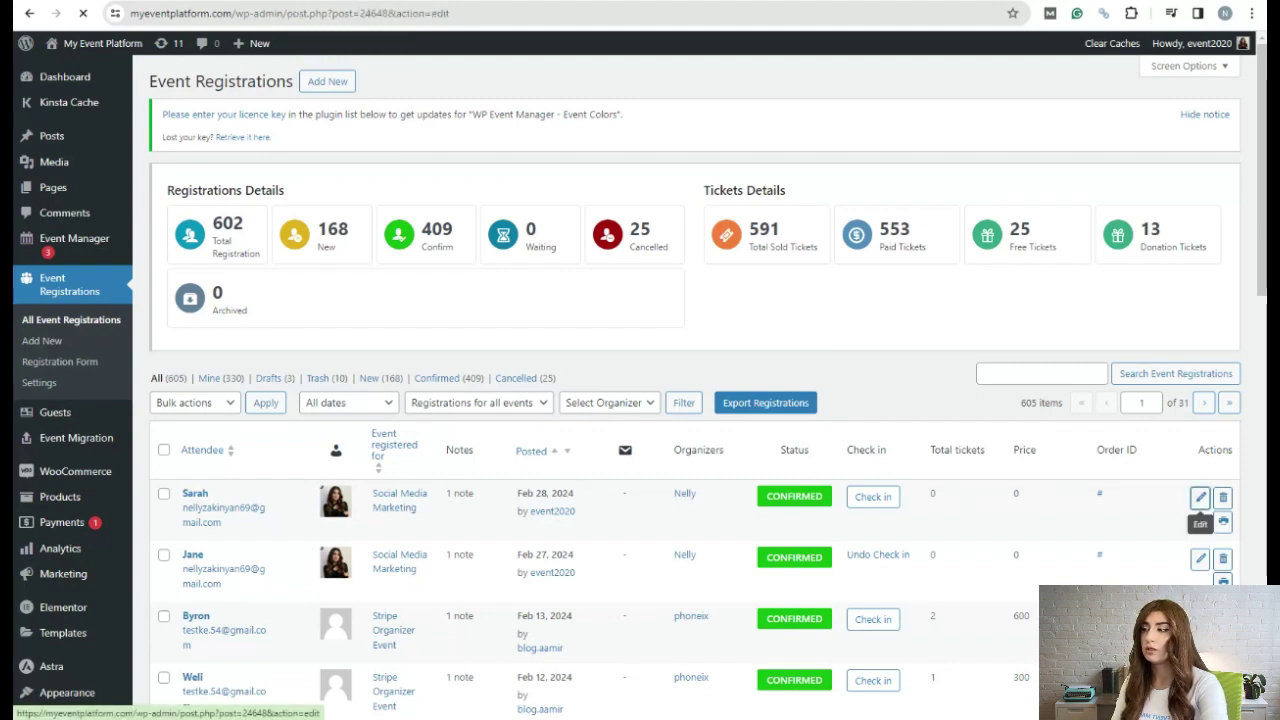
{"action": "left_click", "coordinate": [1135, 430]}
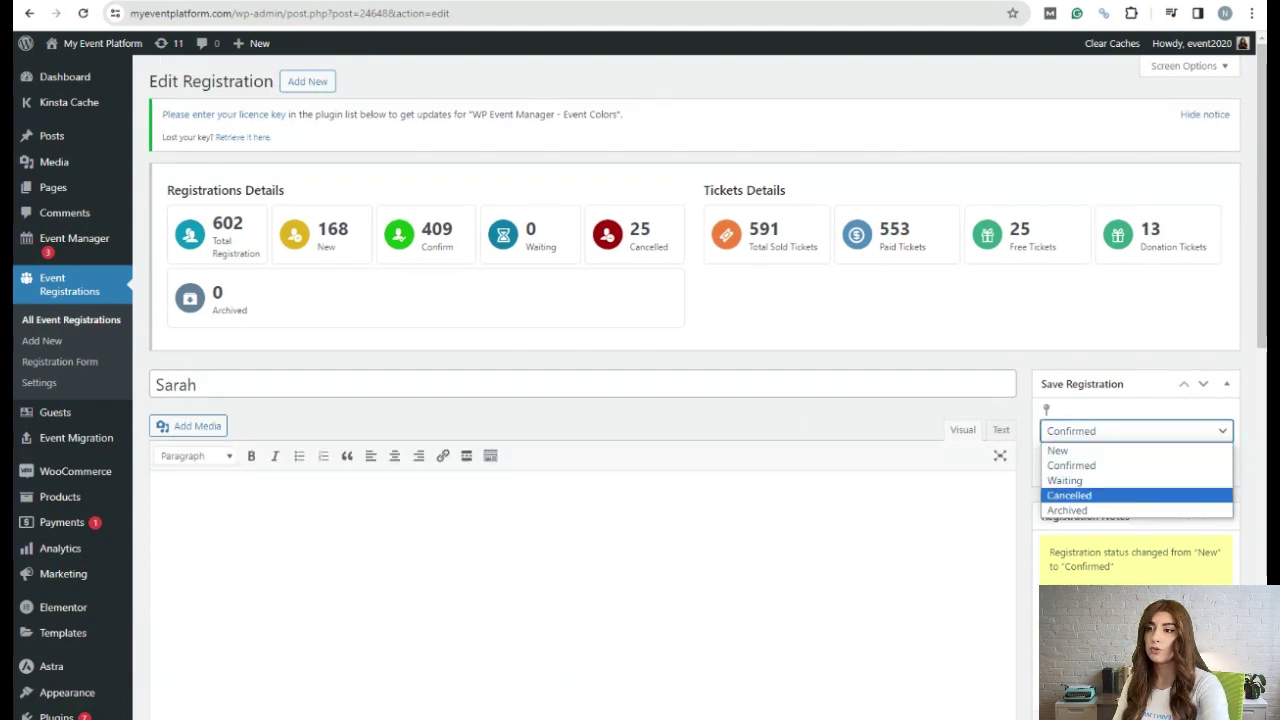
{"action": "left_click", "coordinate": [1069, 495]}
{"action": "left_click", "coordinate": [1213, 467]}
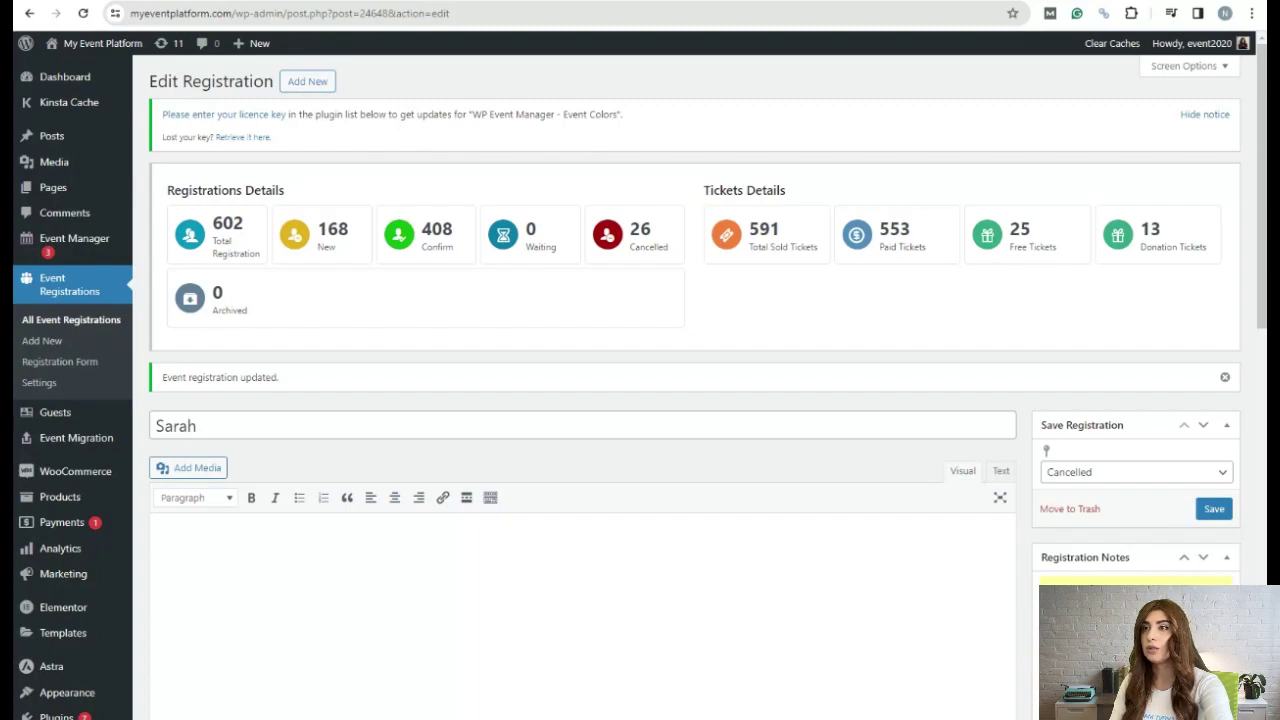
- Switch to Gmail in a new browser tab to check the attendee's notification emails
{"action": "key", "text": "ctrl+t"}
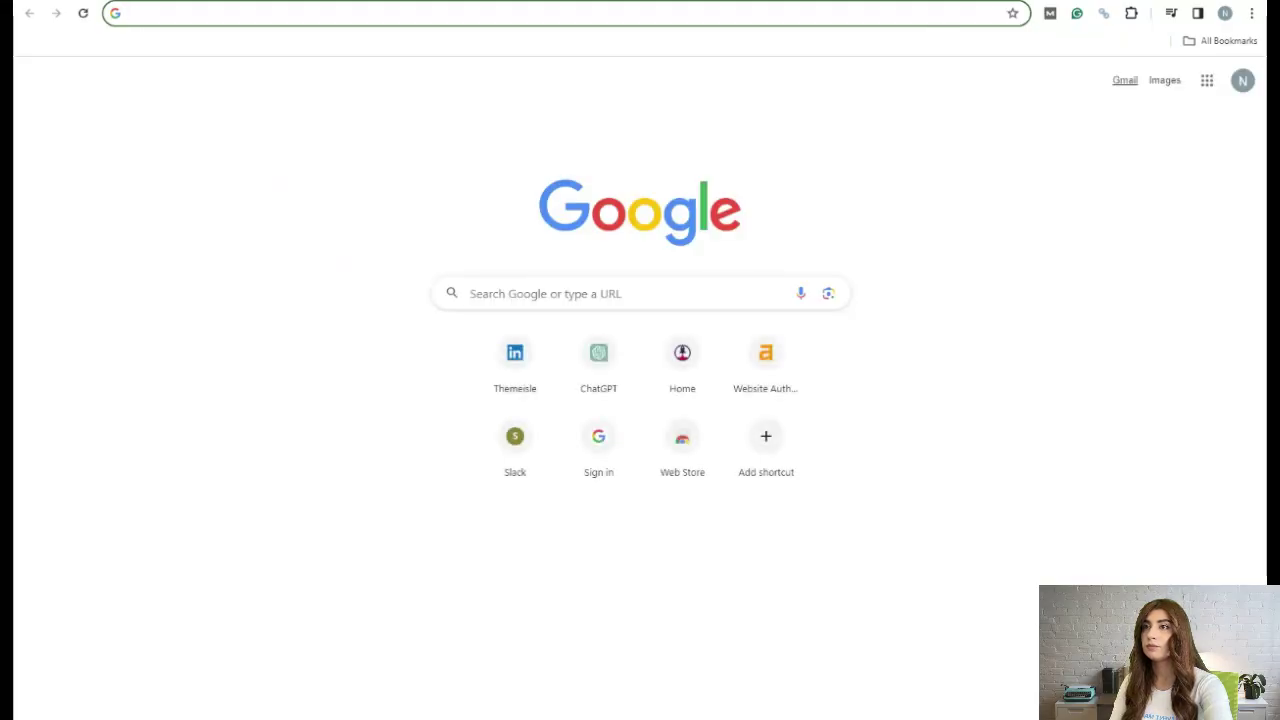
{"action": "left_click", "coordinate": [1125, 80]}
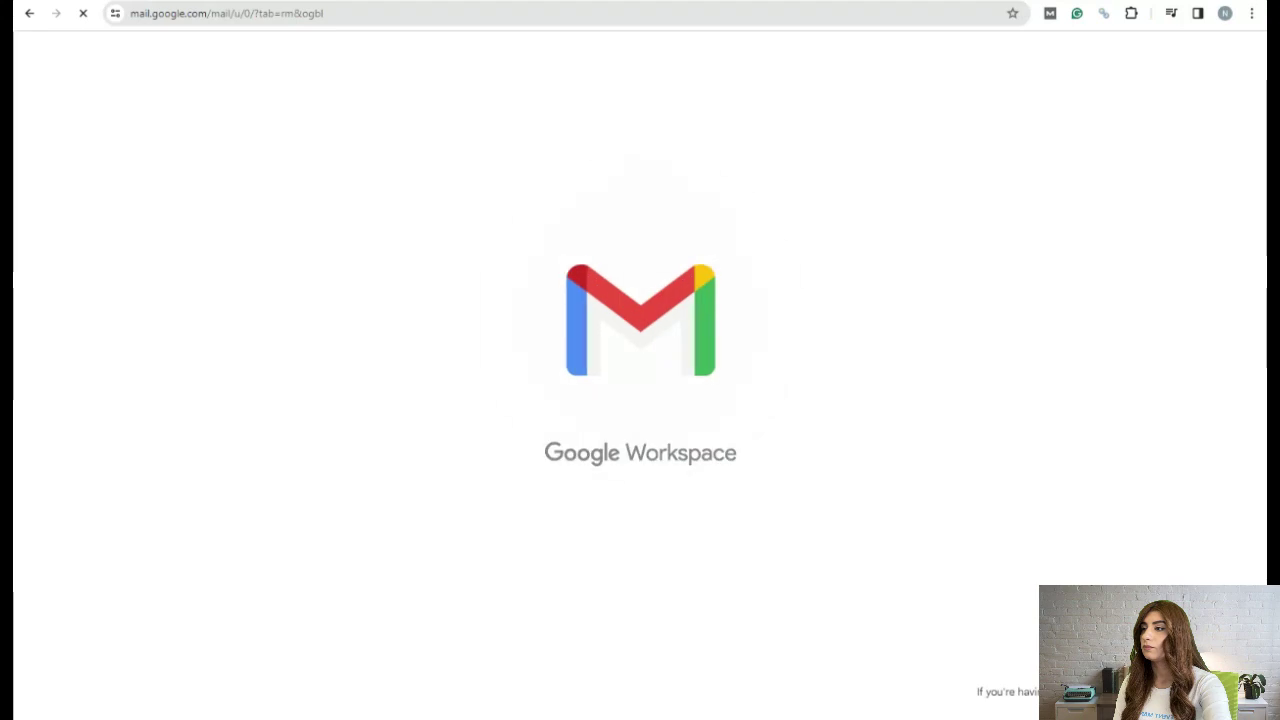